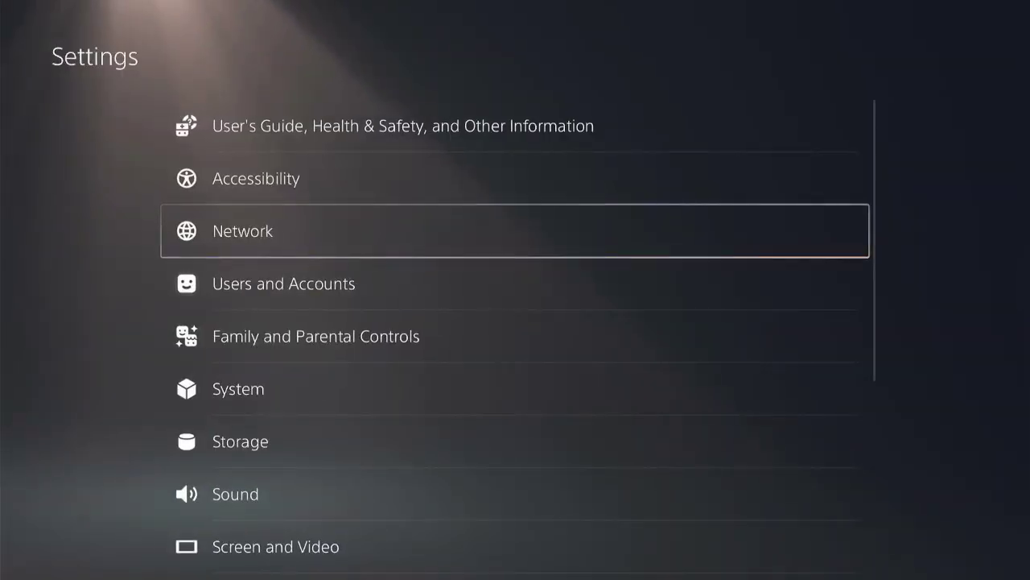
Step: Open Storage and the Console Storage Games and Apps list
key(Down)
key(Down)
key(Down)
key(Down)
key(Return)
key(Right)
key(Down)
key(Down)
key(Down)
key(Up)
key(Up)
key(Up)
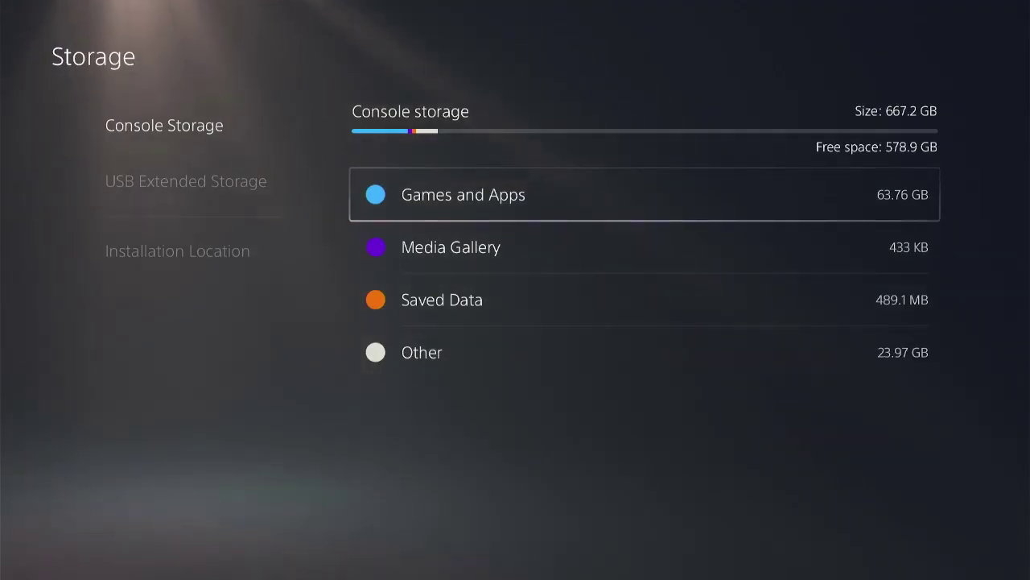
key(Return)
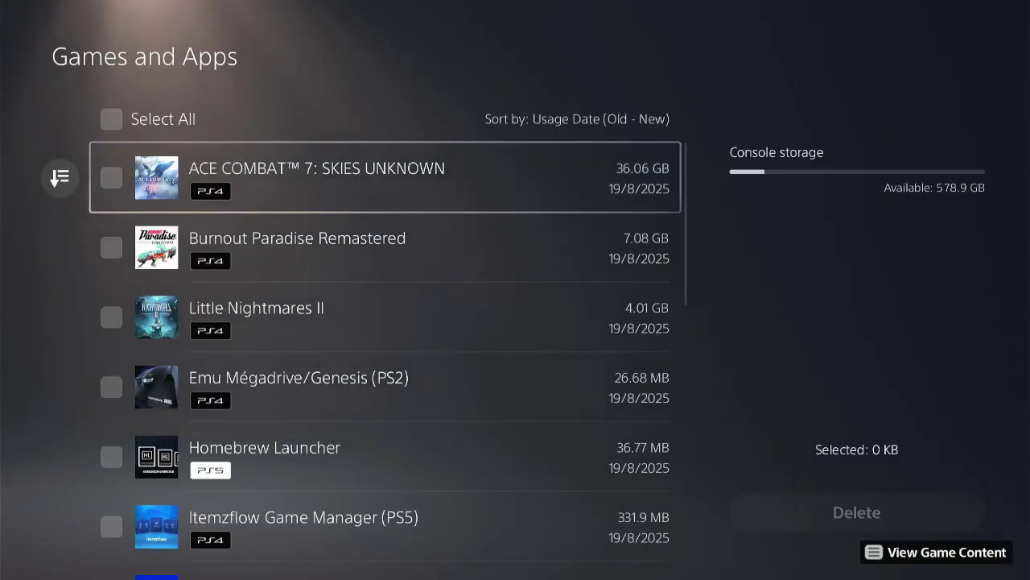
Step: Scroll the games list down to Burnout Paradise Remastered and back to the top, then return to Storage
key(Down)
key(Down)
key(Down)
key(Down)
key(Down)
key(Down)
key(Down)
key(Down)
key(Down)
key(Down)
key(Down)
key(Down)
key(Down)
key(Down)
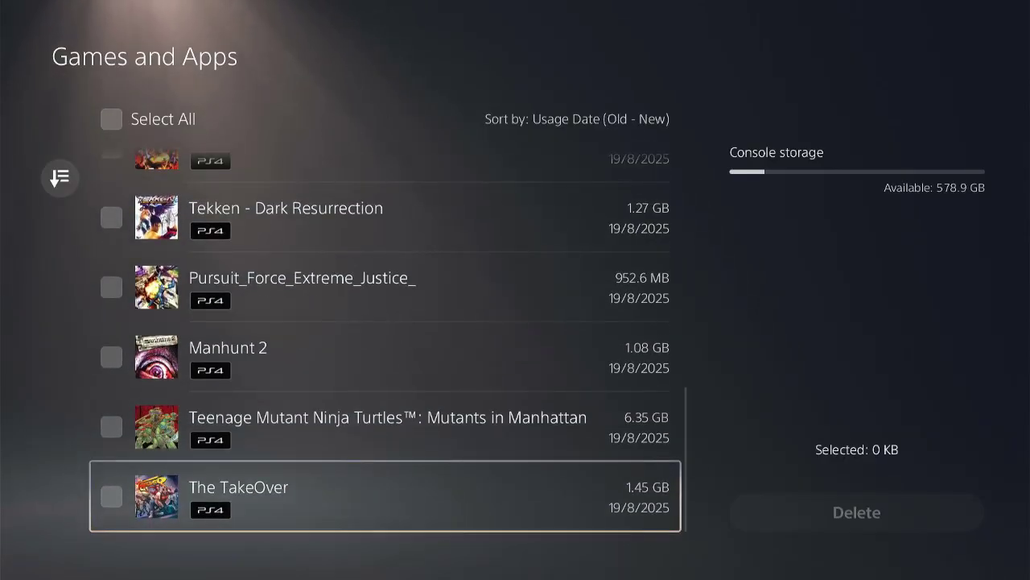
key(Up)
key(Up)
key(Up)
key(Up)
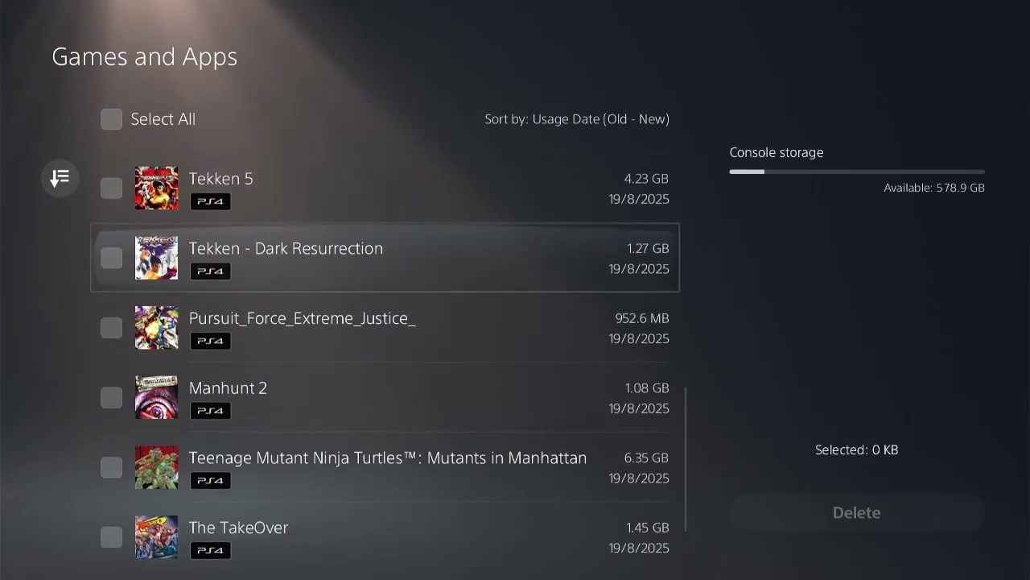
key(Up)
key(Up)
key(Up)
key(Up)
key(Up)
key(Up)
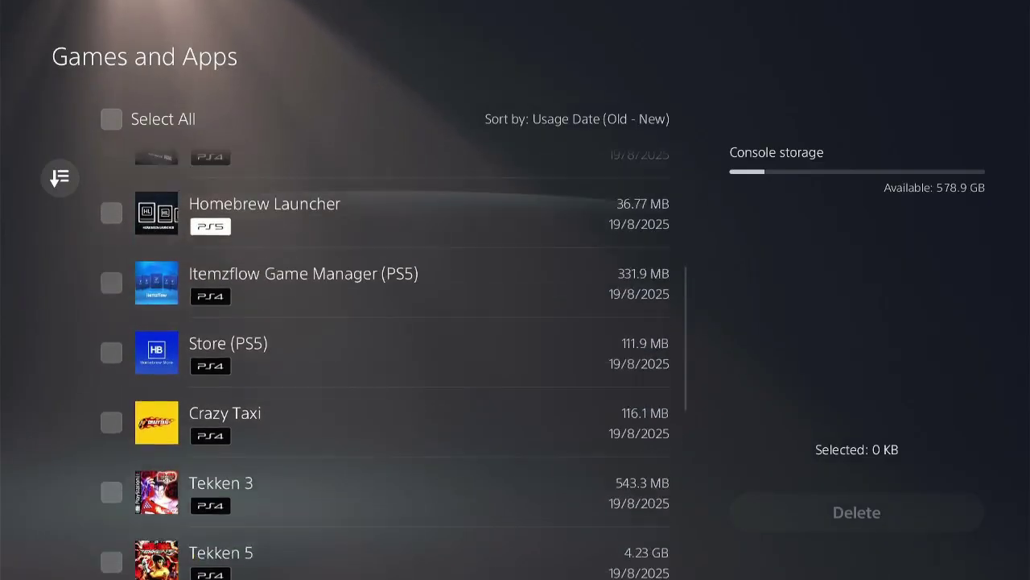
key(Up)
key(Up)
key(Up)
key(Up)
key(Up)
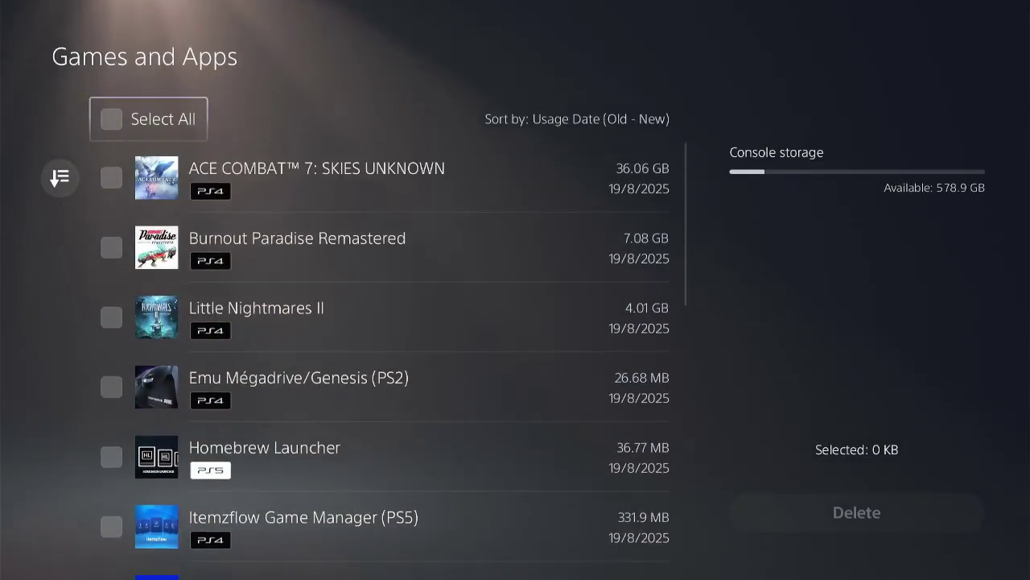
key(Escape)
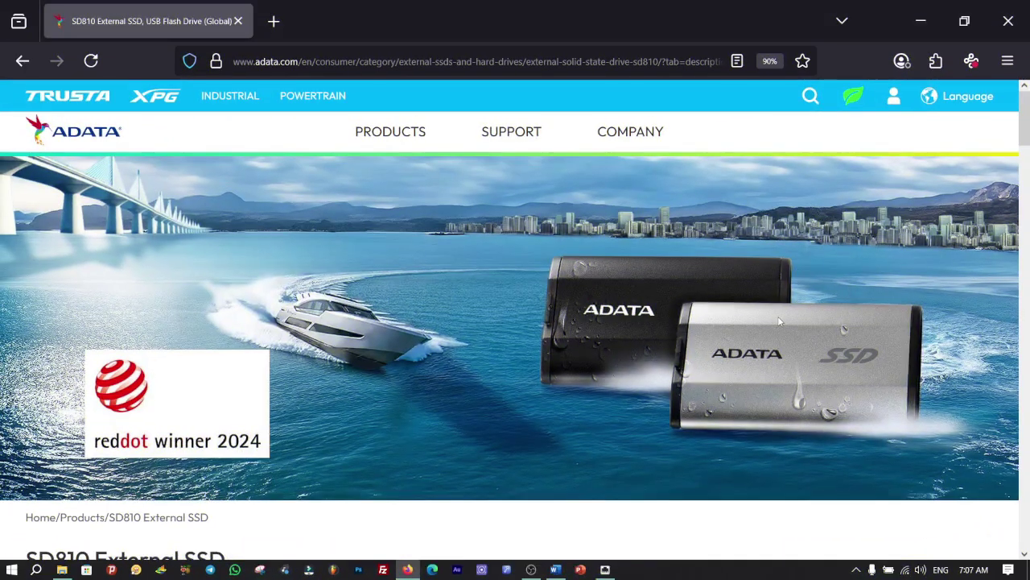
Step: Scroll down through the SD810 Description tab sections
scroll(778, 315, down, 3)
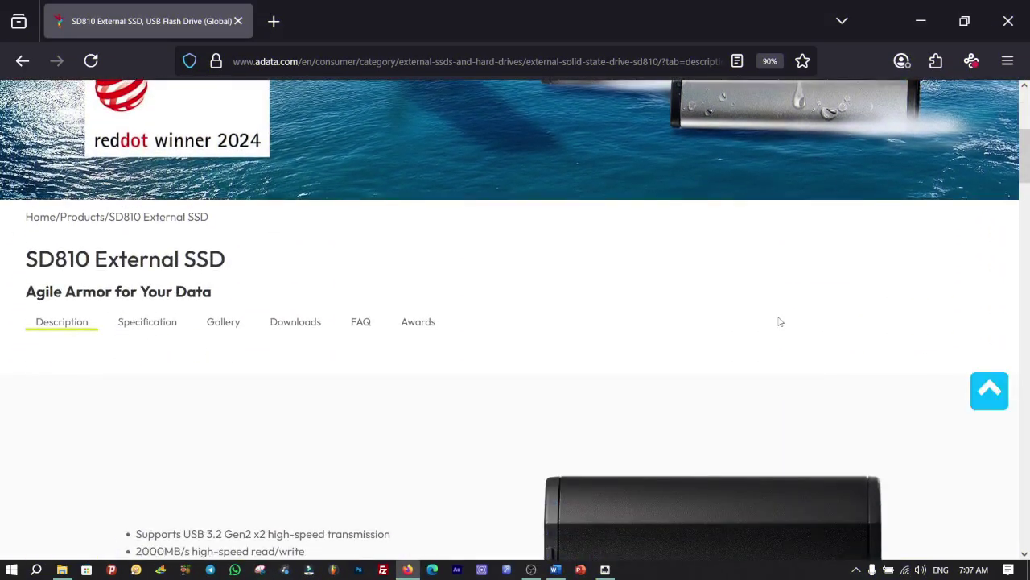
scroll(778, 318, down, 3)
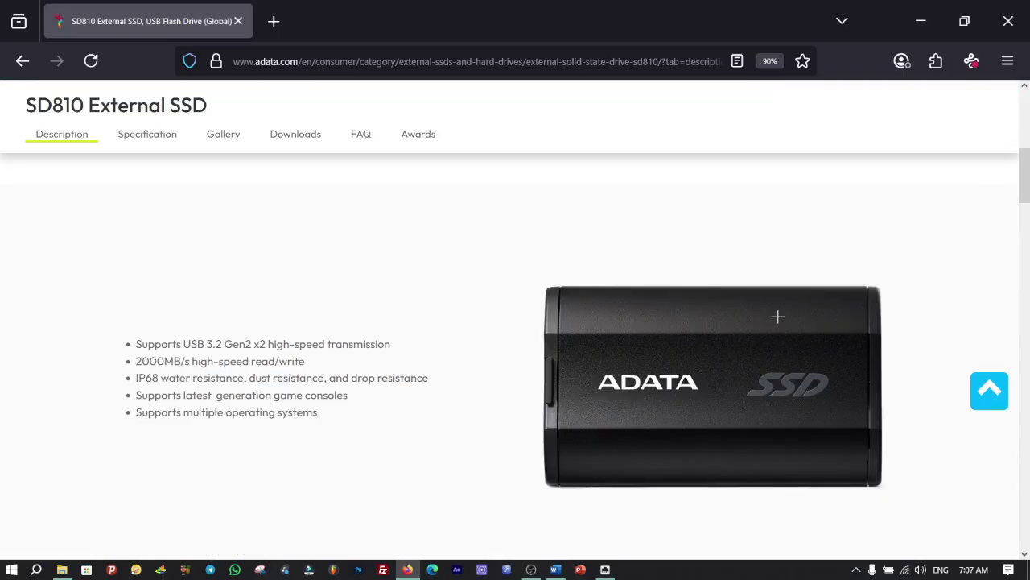
scroll(777, 316, down, 5)
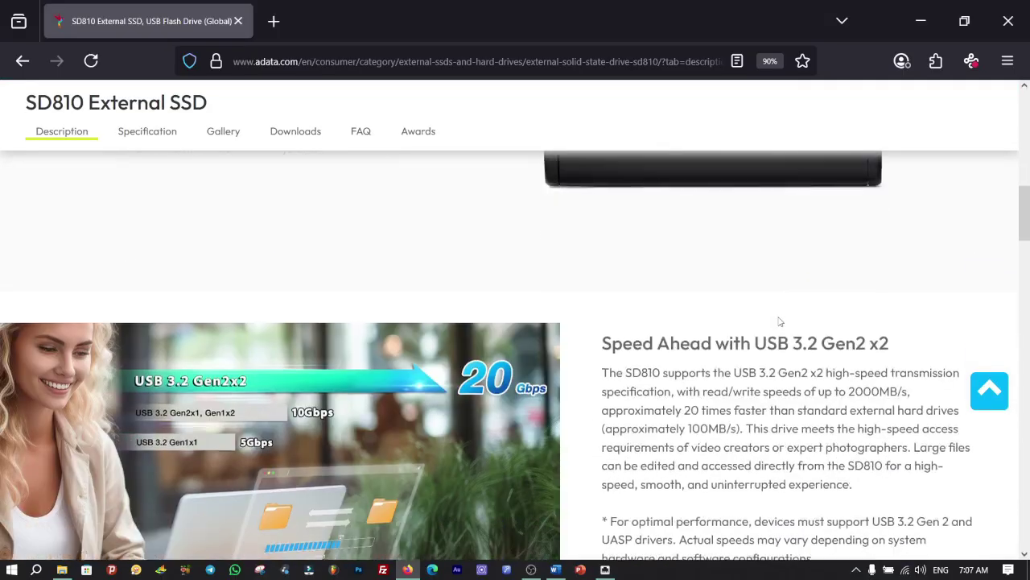
scroll(777, 322, down, 2)
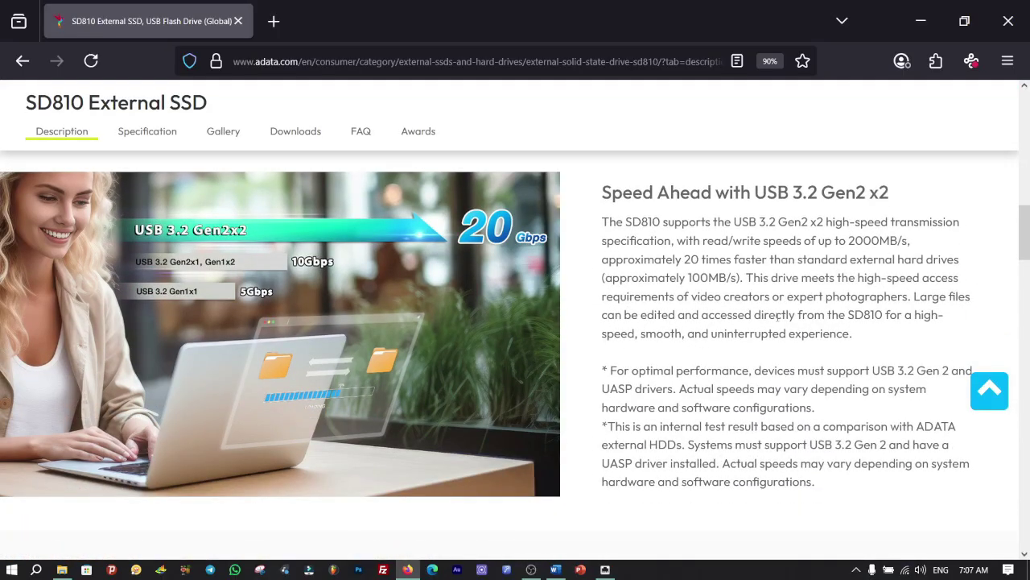
scroll(778, 318, down, 7)
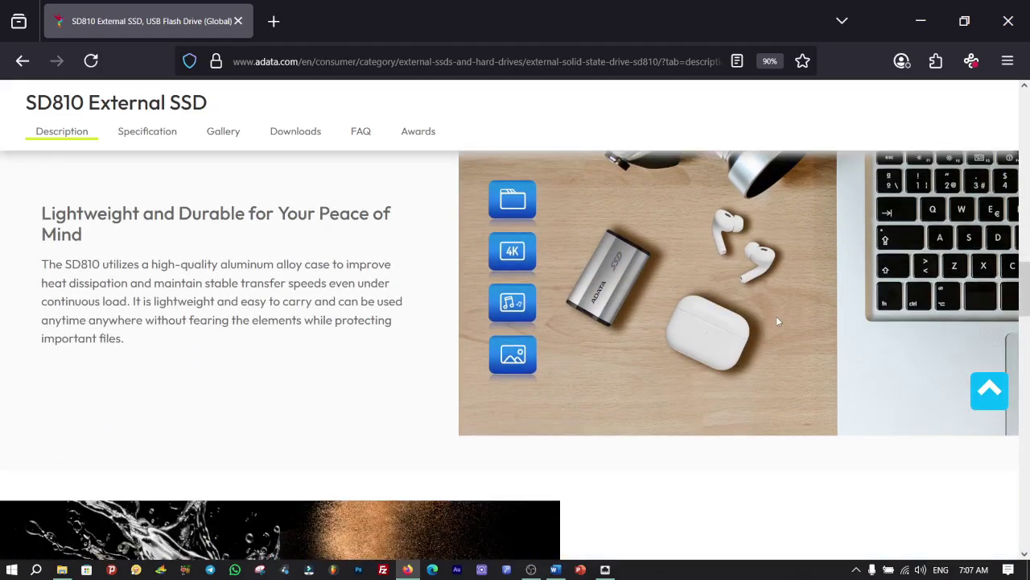
scroll(776, 315, down, 4)
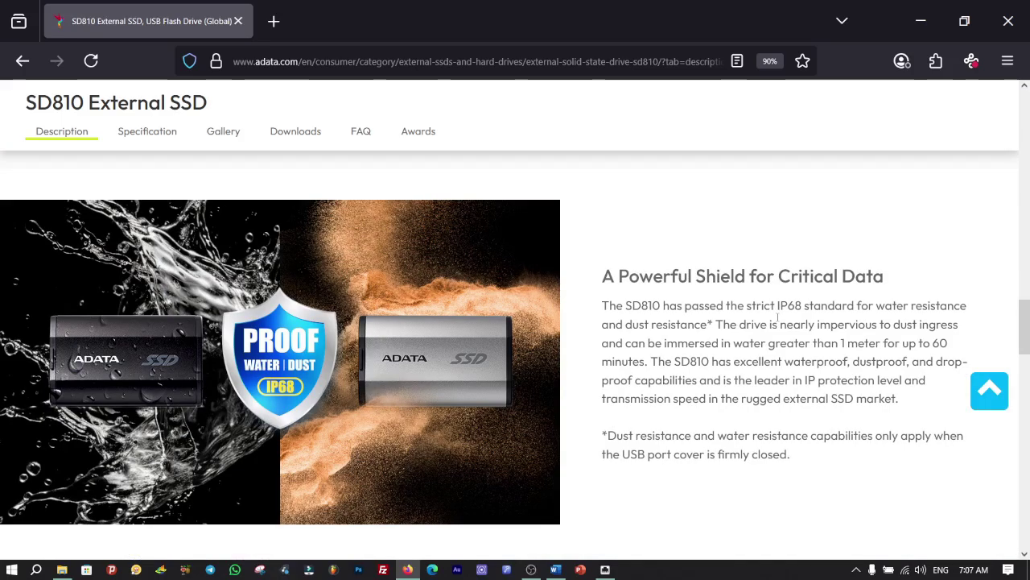
scroll(777, 318, down, 5)
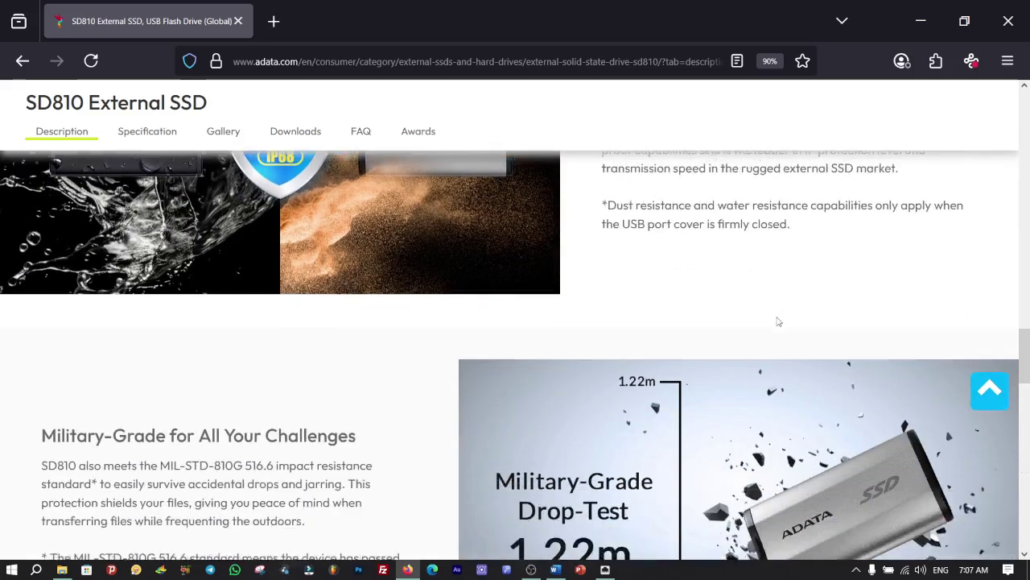
scroll(778, 320, down, 1)
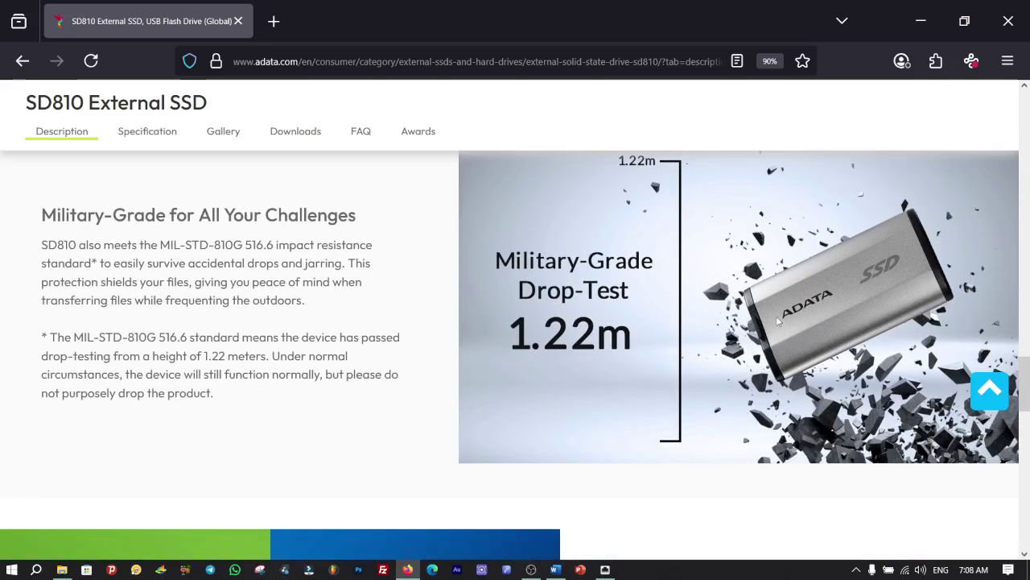
scroll(778, 321, down, 2)
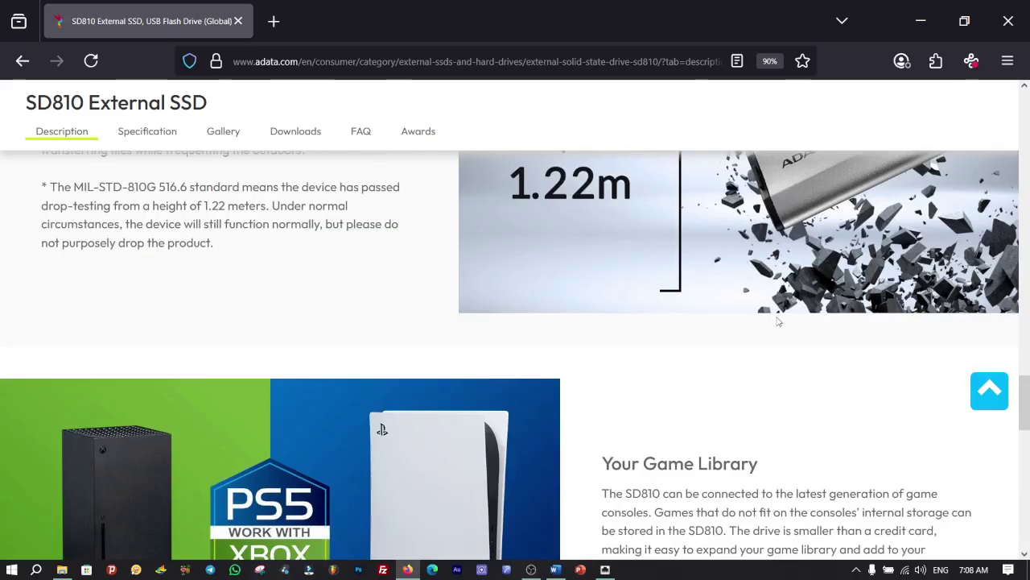
scroll(777, 321, down, 2)
scroll(777, 321, down, 2)
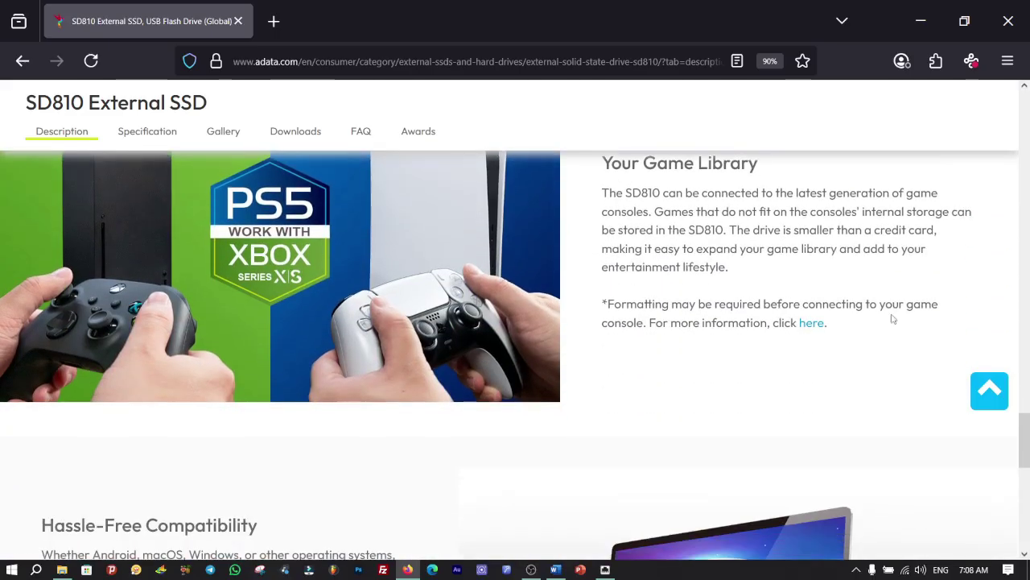
Step: Jump back to the top of the SD810 page with the arrow and scroll to the title and tabs
drag(1026, 424, 1023, 410)
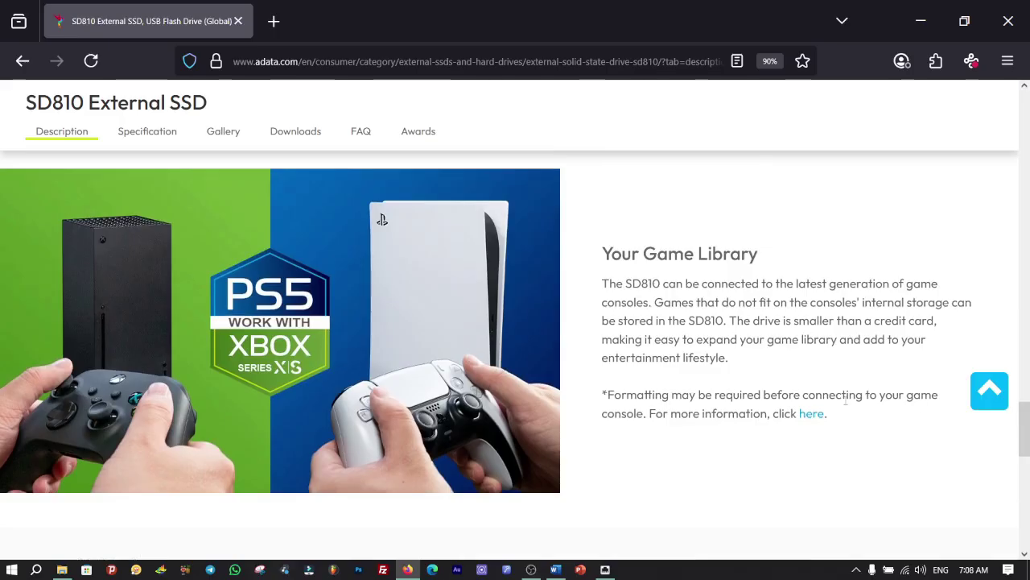
scroll(684, 384, down, 2)
scroll(684, 384, down, 4)
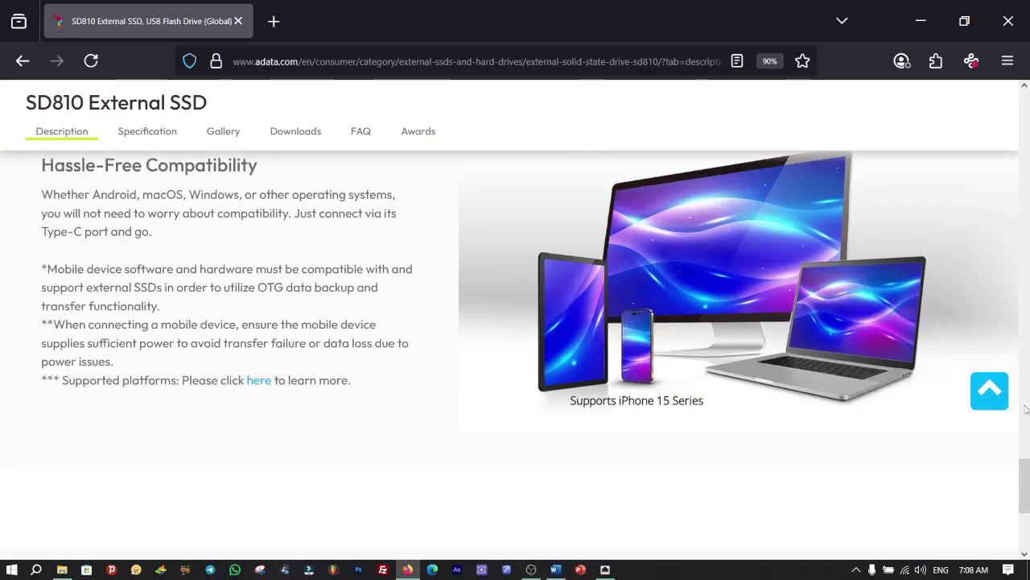
click(997, 405)
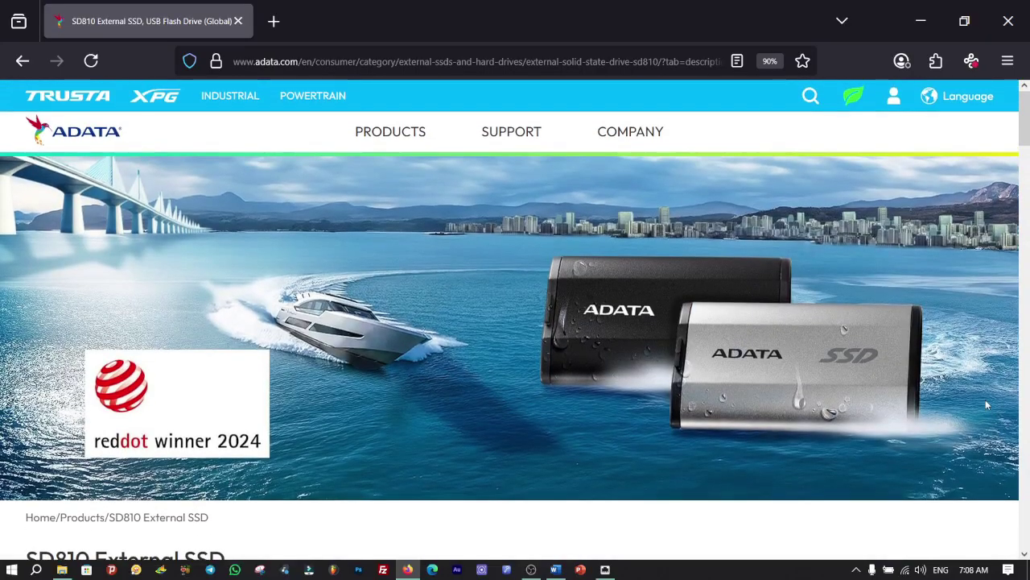
scroll(630, 396, down, 2)
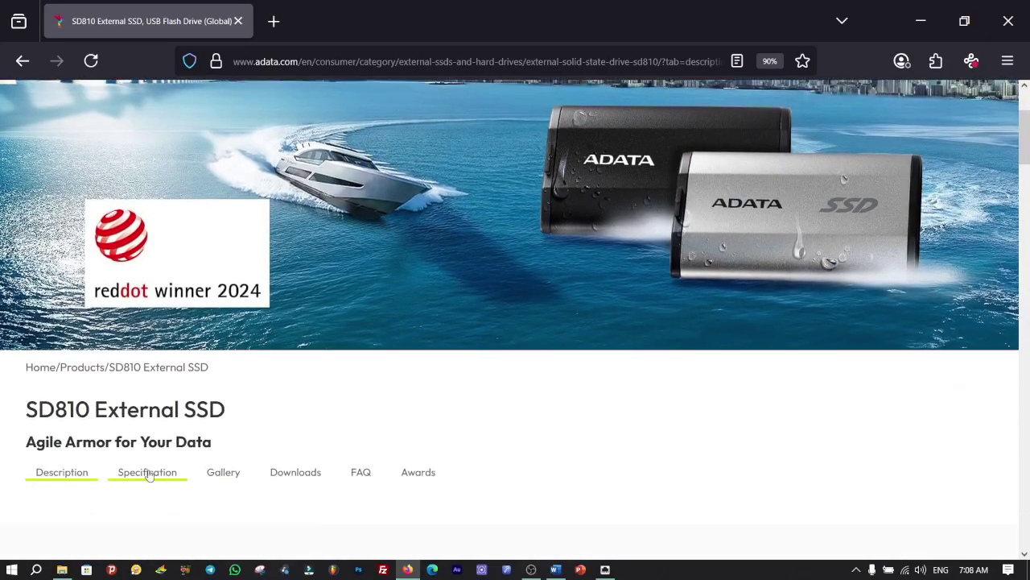
Step: Show the SD810 specification table and scroll through it
click(146, 472)
scroll(274, 367, down, 2)
scroll(275, 367, down, 3)
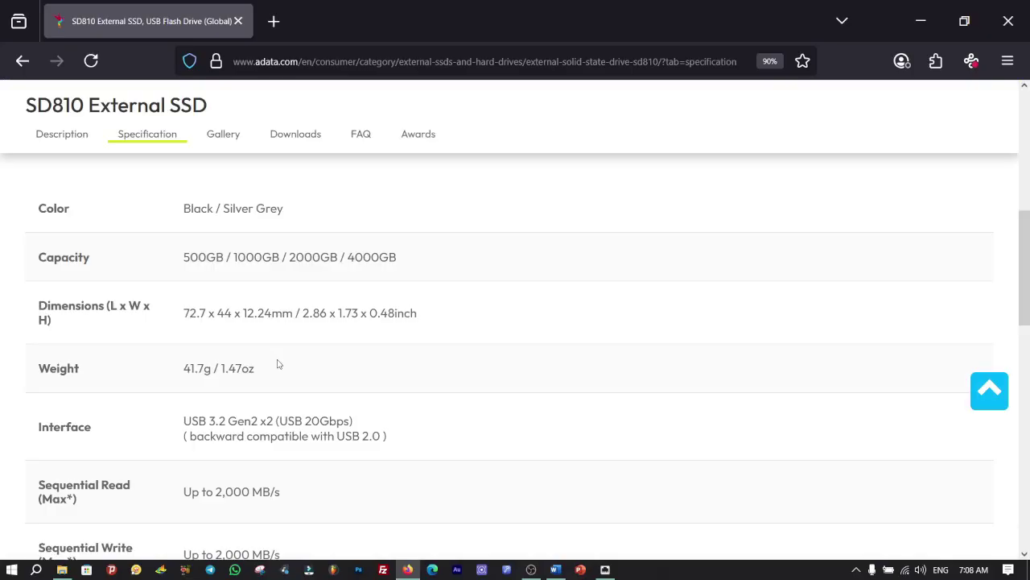
scroll(278, 364, down, 6)
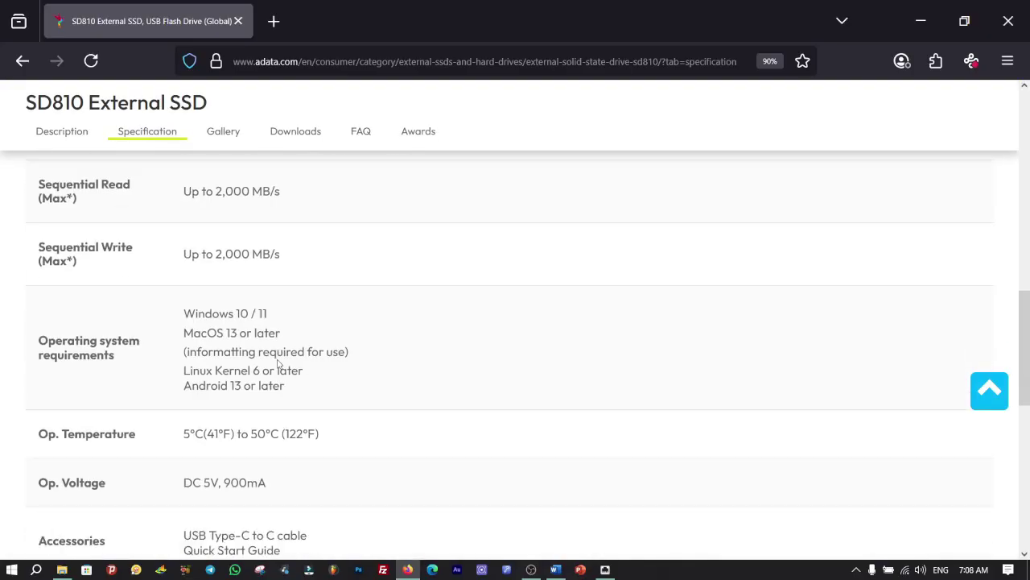
scroll(278, 364, down, 2)
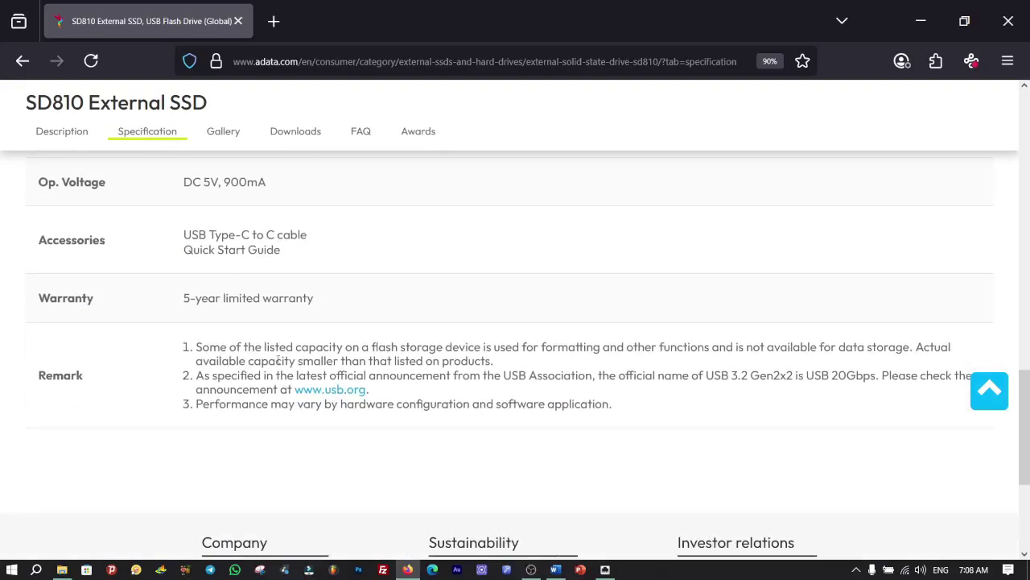
Step: View the SD810 image gallery, then show the Downloads tab with the datasheet and Quick Start Guide
click(222, 137)
scroll(290, 276, up, 3)
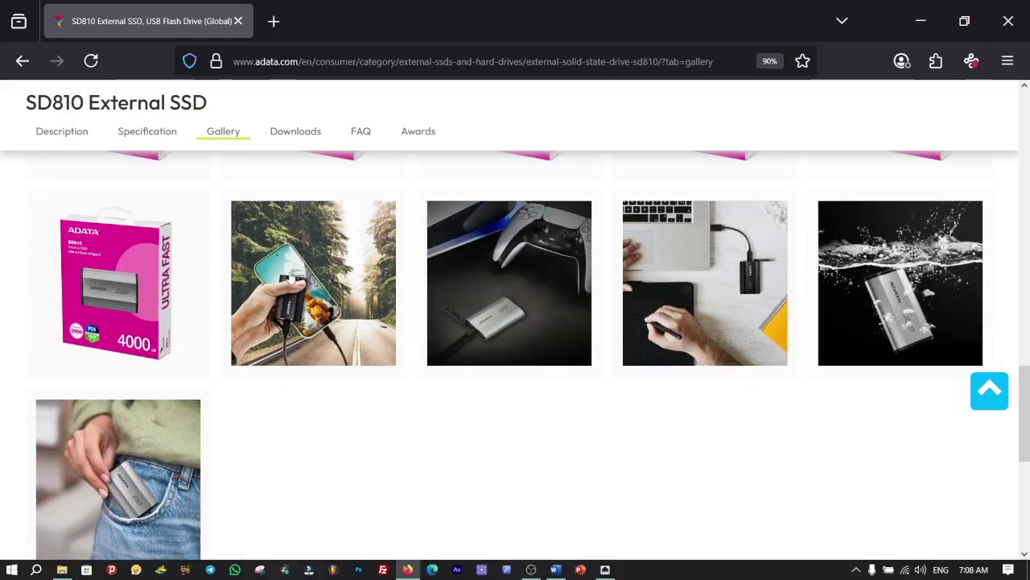
scroll(292, 277, up, 5)
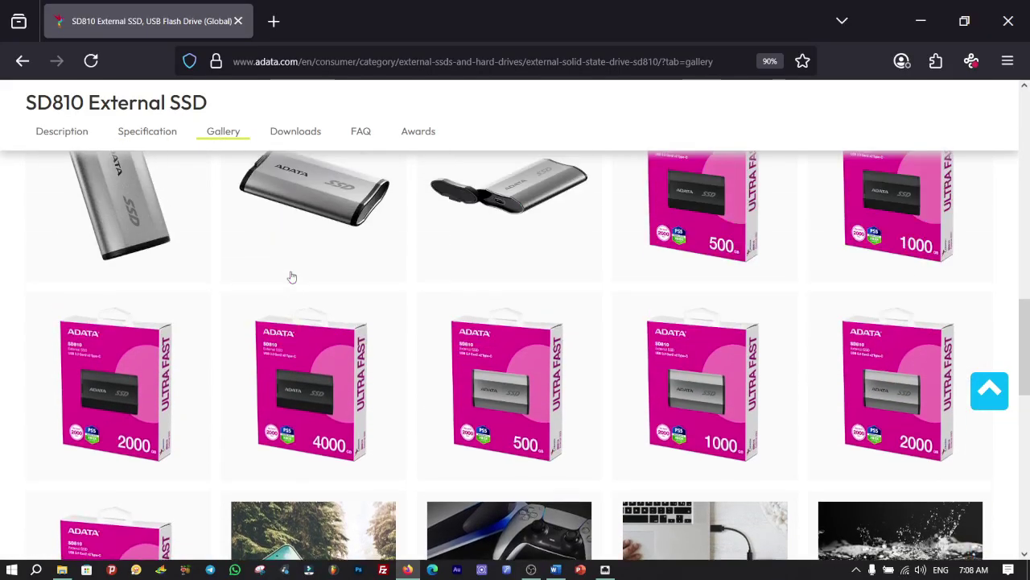
scroll(292, 277, up, 5)
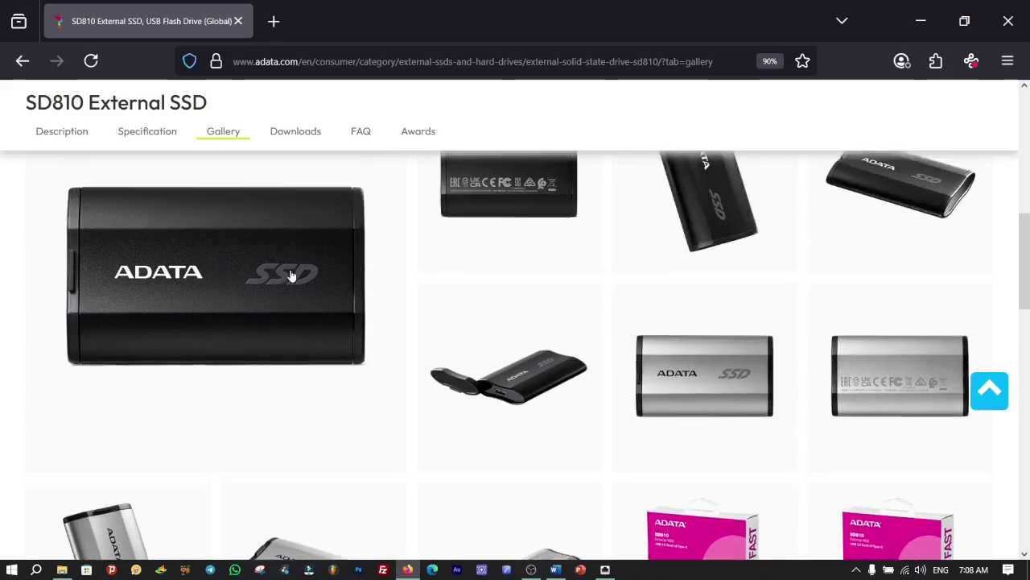
scroll(291, 276, up, 3)
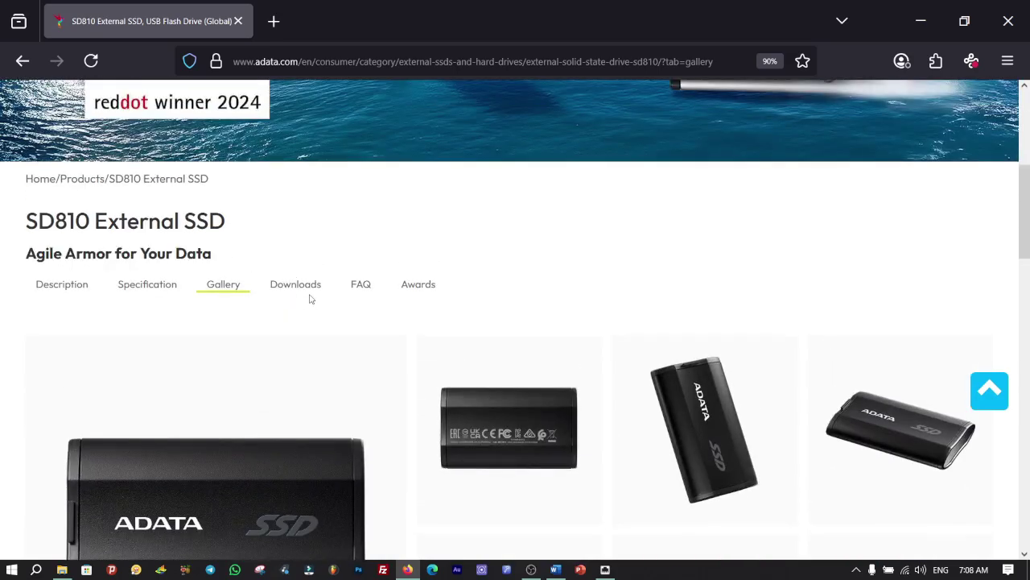
click(301, 291)
scroll(339, 333, down, 2)
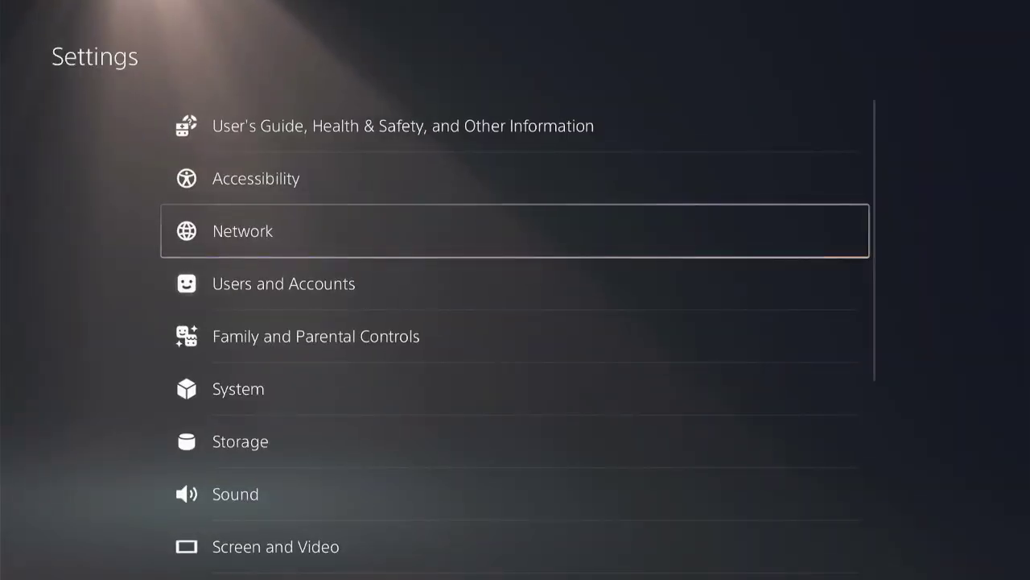
Step: Open Storage > Console Storage > Games and Apps and scroll down to The TakeOver
key(Down)
key(Down)
key(Down)
key(Down)
key(Return)
key(Right)
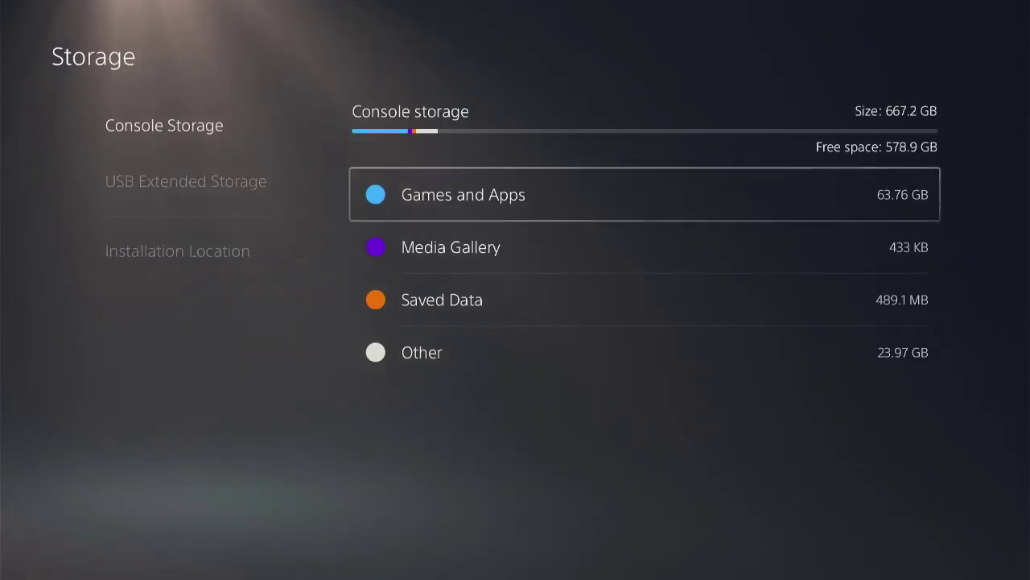
key(Down)
key(Down)
key(Down)
key(Up)
key(Up)
key(Up)
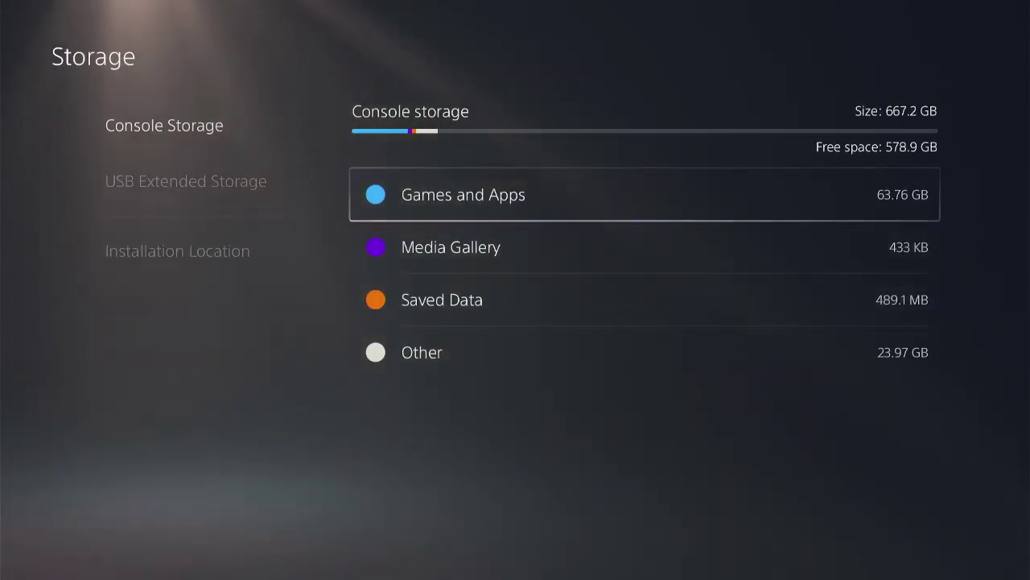
key(Return)
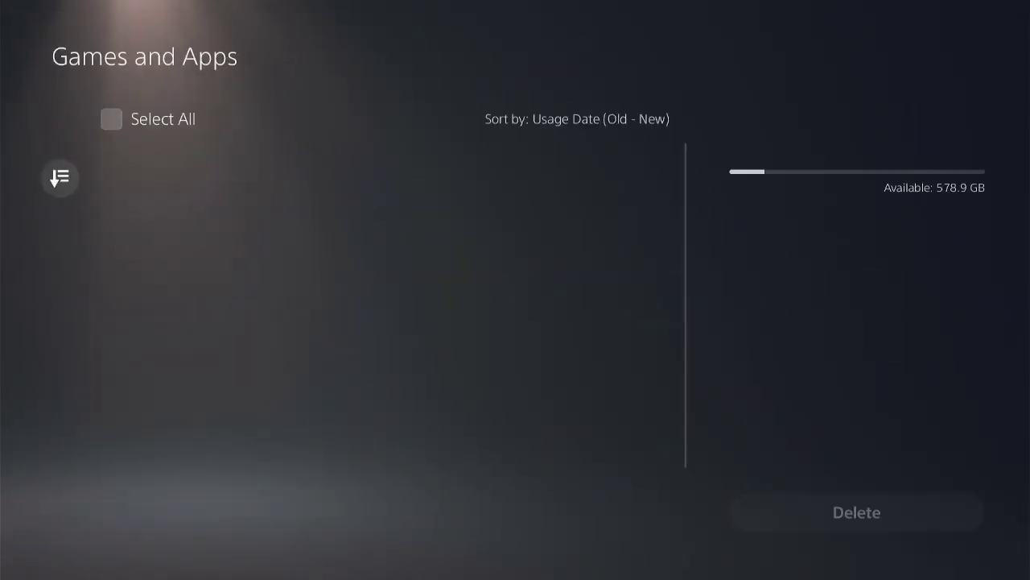
key(Down)
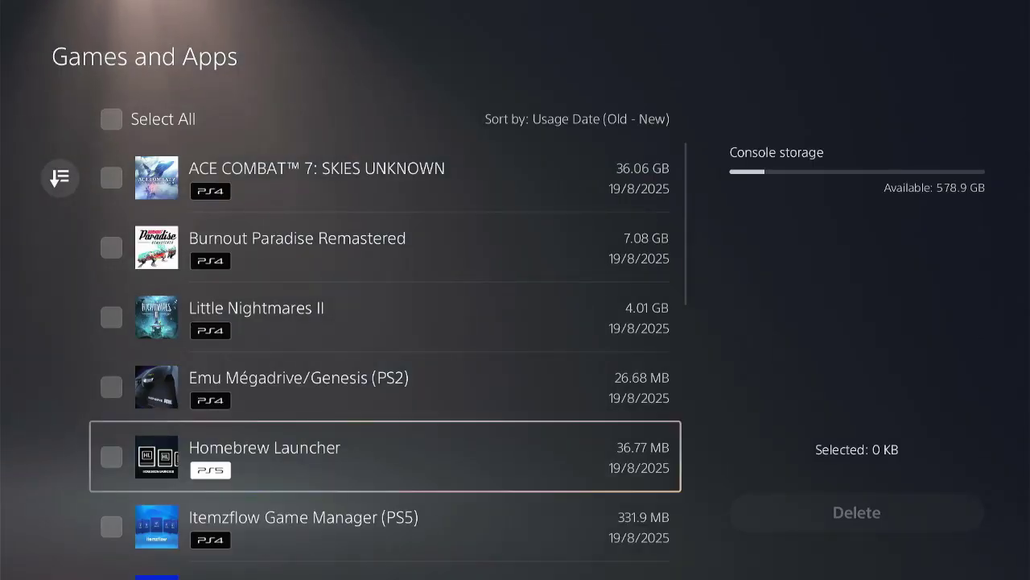
key(Down)
key(Down)
key(Down)
key(Down)
key(Down)
key(Down)
key(Down)
key(Down)
key(Down)
key(Down)
key(Down)
key(Down)
key(Down)
Step: Format the ADATA drive as USB extended storage, confirming the erase, to get 918.4 GB free
key(Up)
key(Up)
key(Up)
key(Up)
key(Up)
key(Up)
key(Up)
key(Up)
key(Up)
key(Up)
key(Up)
key(Up)
key(Up)
key(Up)
key(Up)
key(Escape)
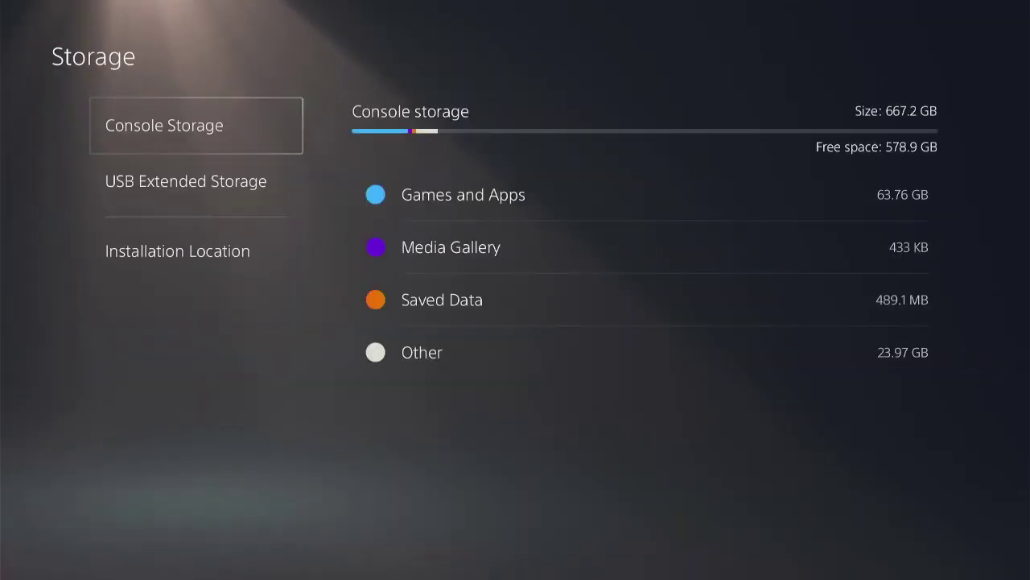
key(Down)
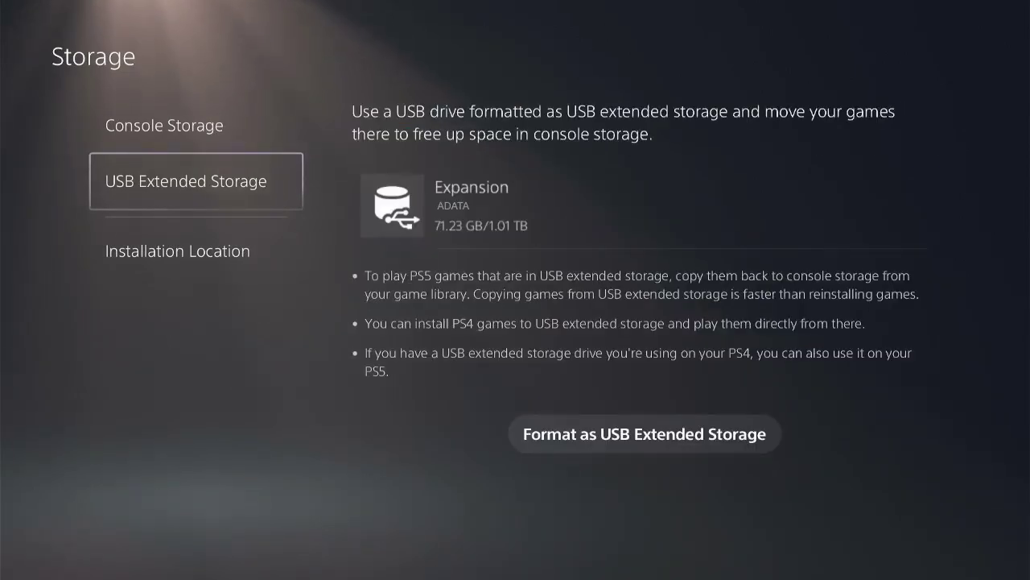
key(Right)
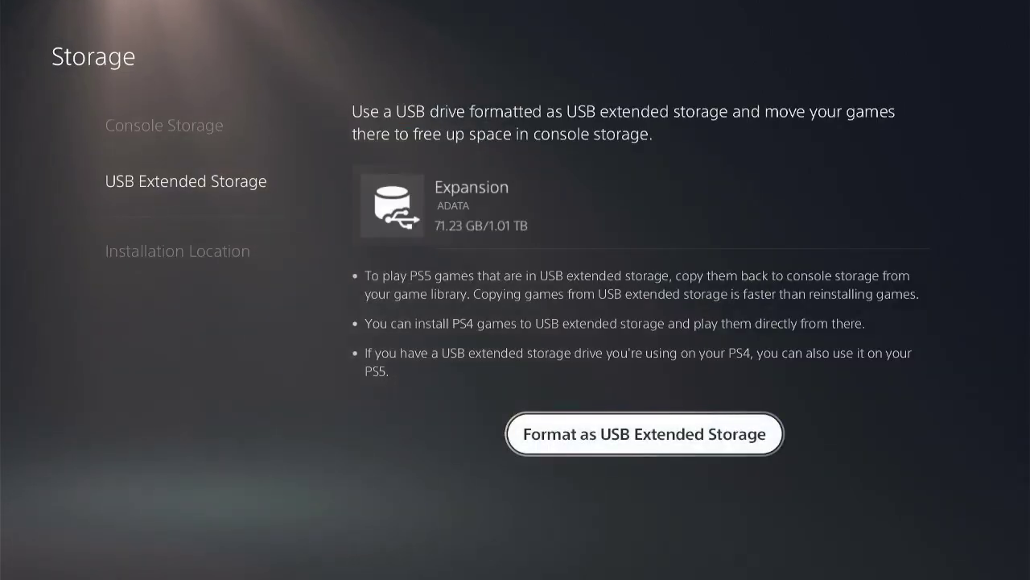
key(Return)
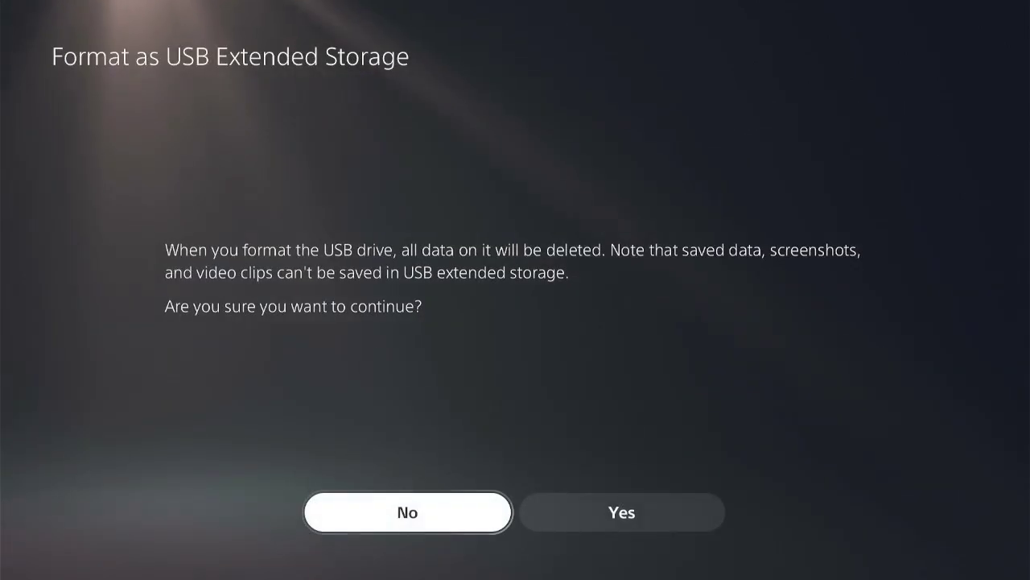
key(Right)
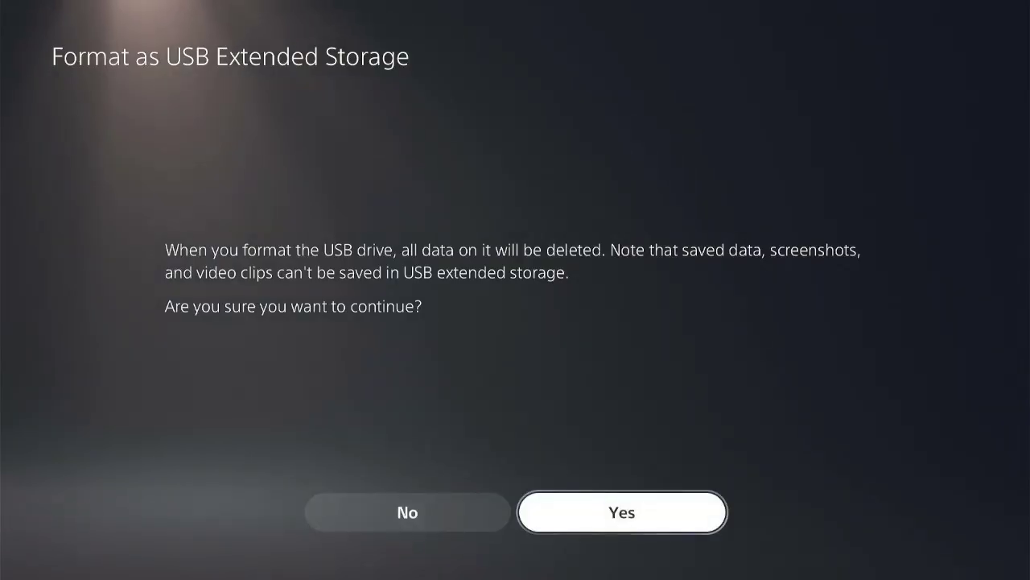
key(Return)
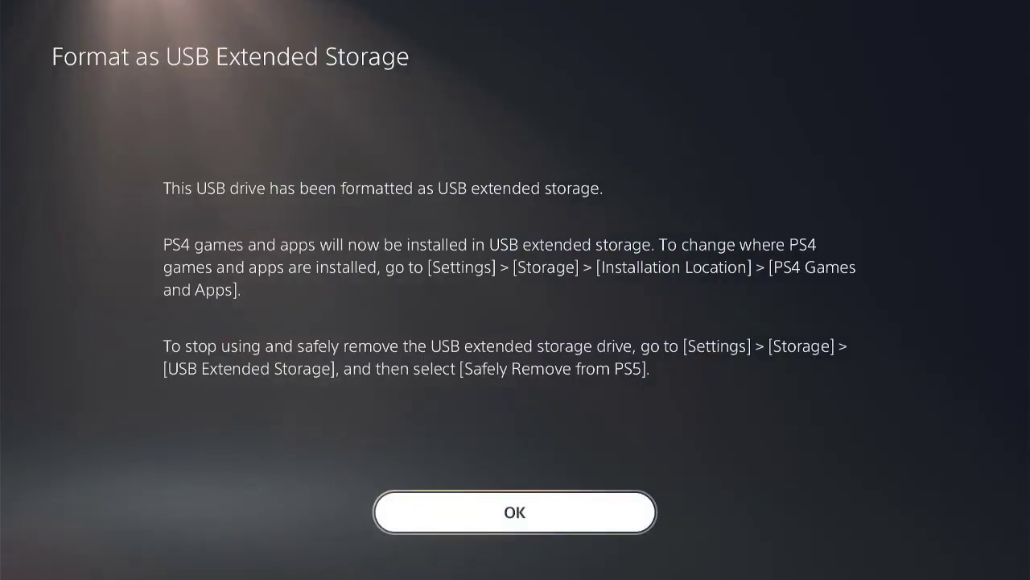
Step: Dismiss the format-complete message and check the drive's details and extra options without reformatting
key(Return)
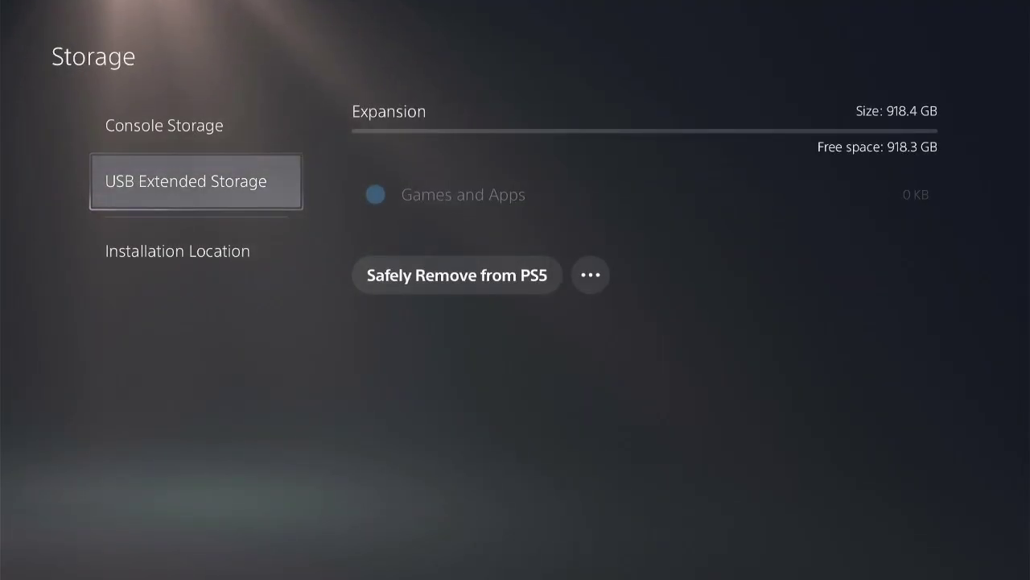
key(Right)
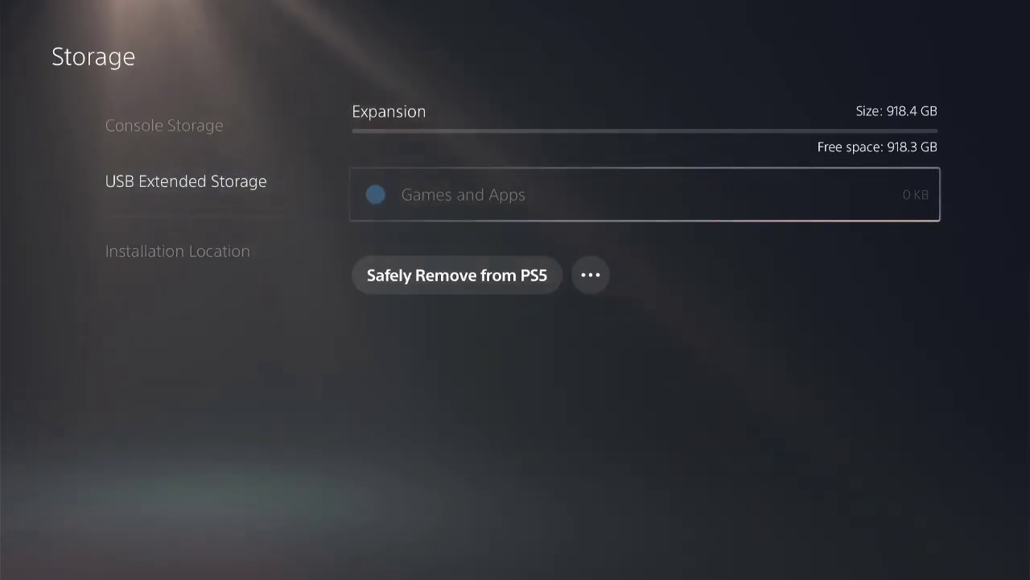
key(Down)
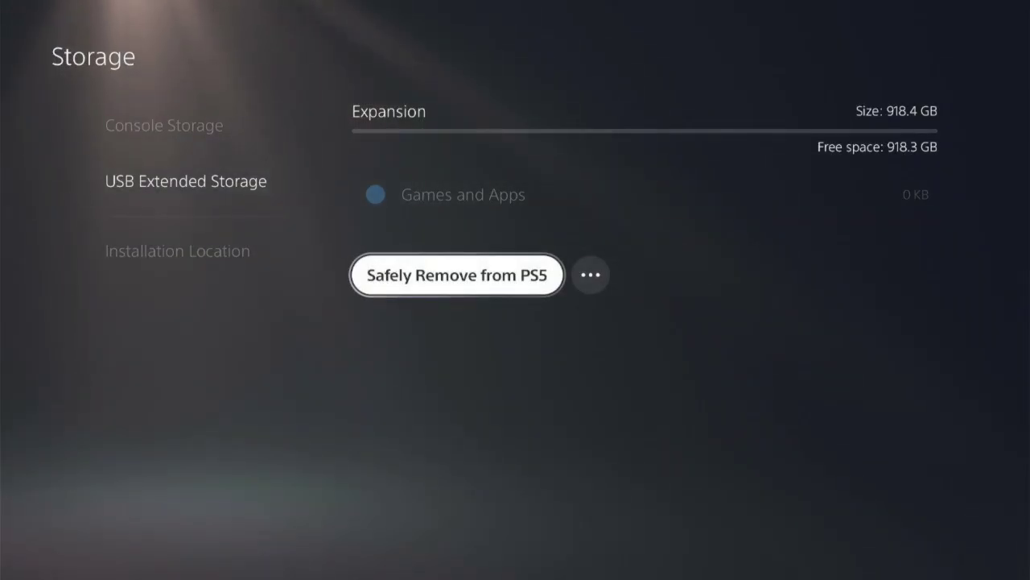
key(Right)
key(Return)
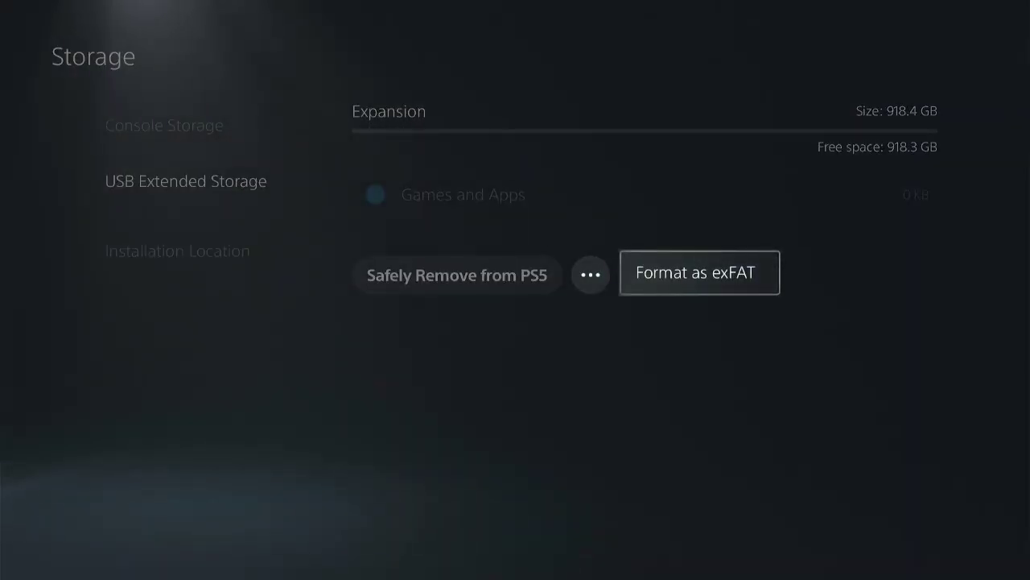
key(Escape)
Step: Check that PS4 Games and Apps install to USB Extended Storage under Installation Location
key(Left)
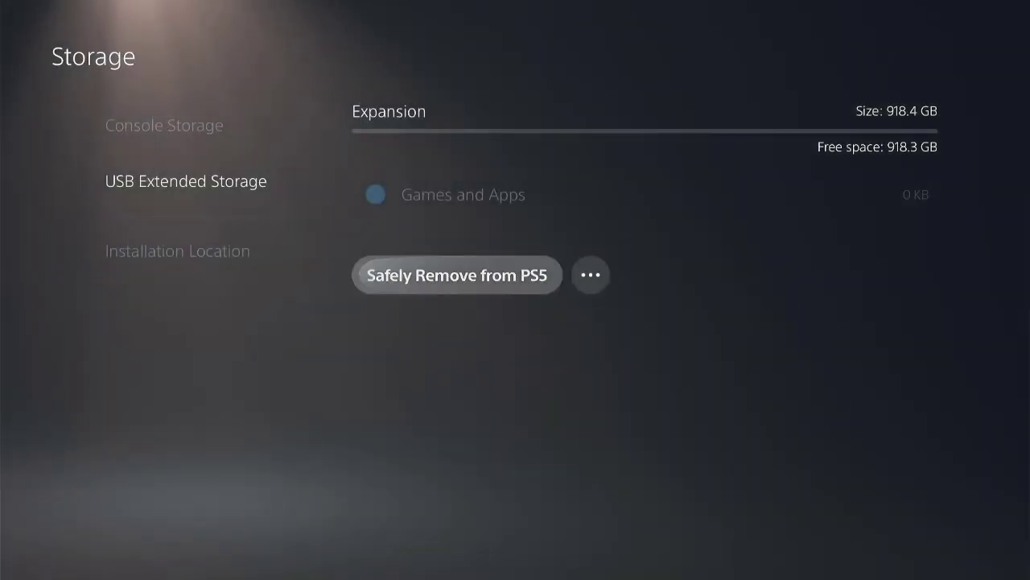
key(Left)
key(Down)
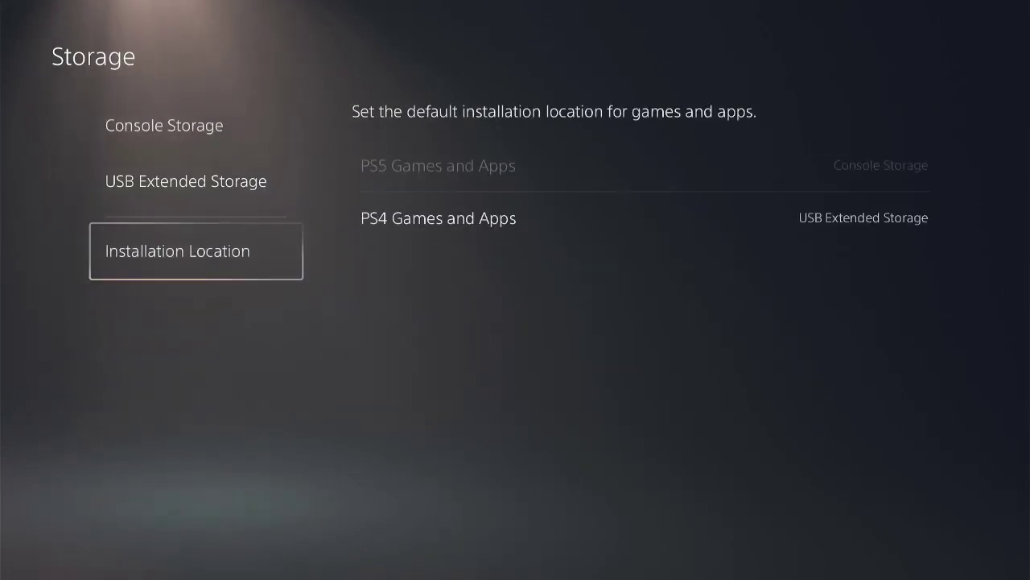
key(Right)
key(Down)
key(Return)
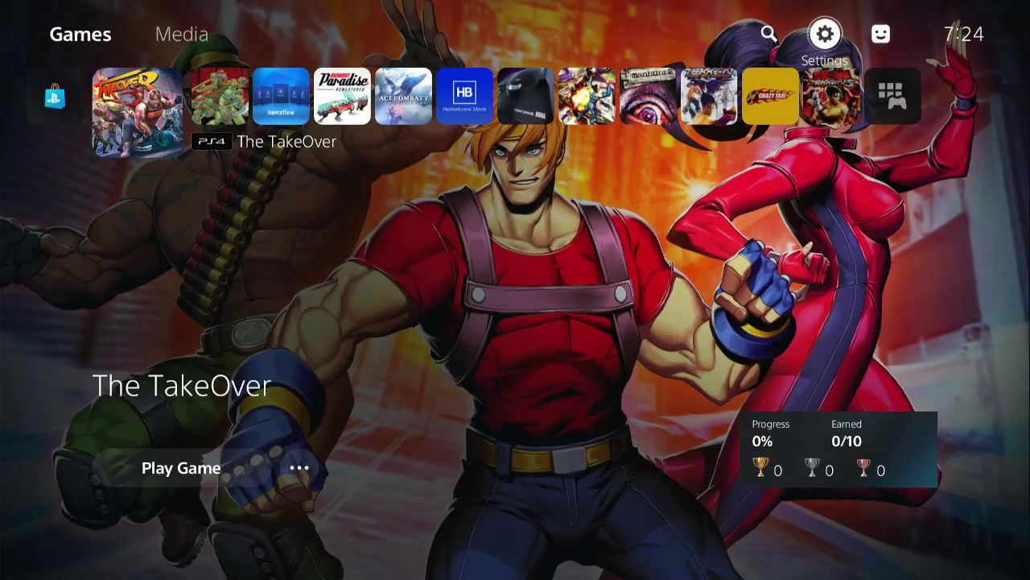
Step: From home, open Settings > Storage and move The TakeOver (1.439 GB) to USB extended storage
key(Return)
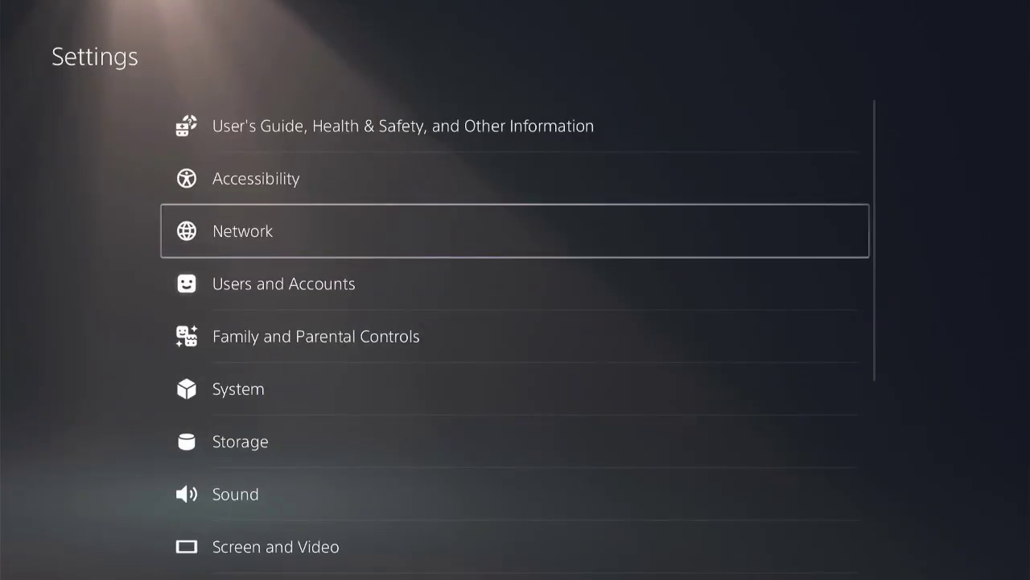
key(Down)
key(Down)
key(Down)
key(Down)
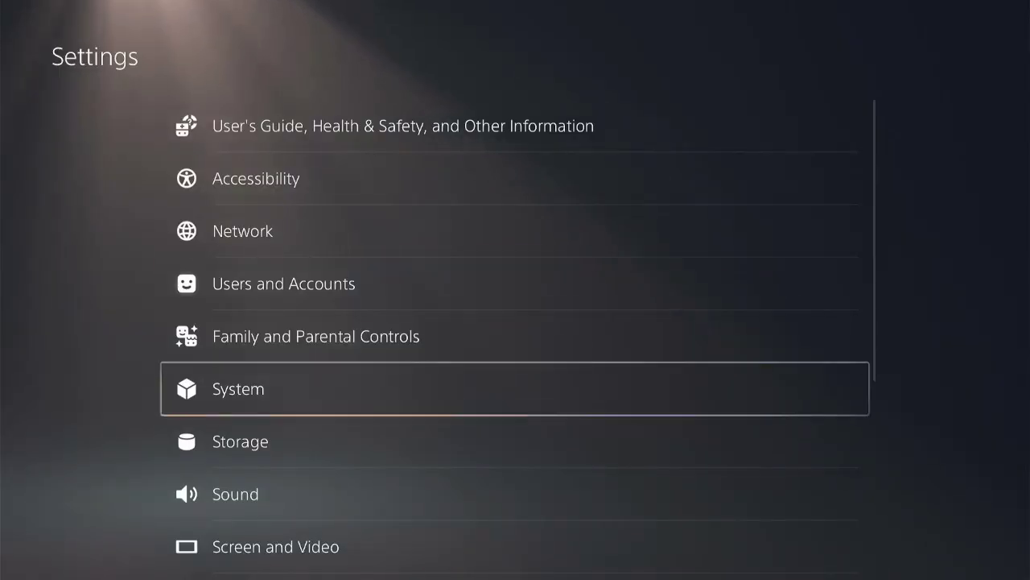
key(Return)
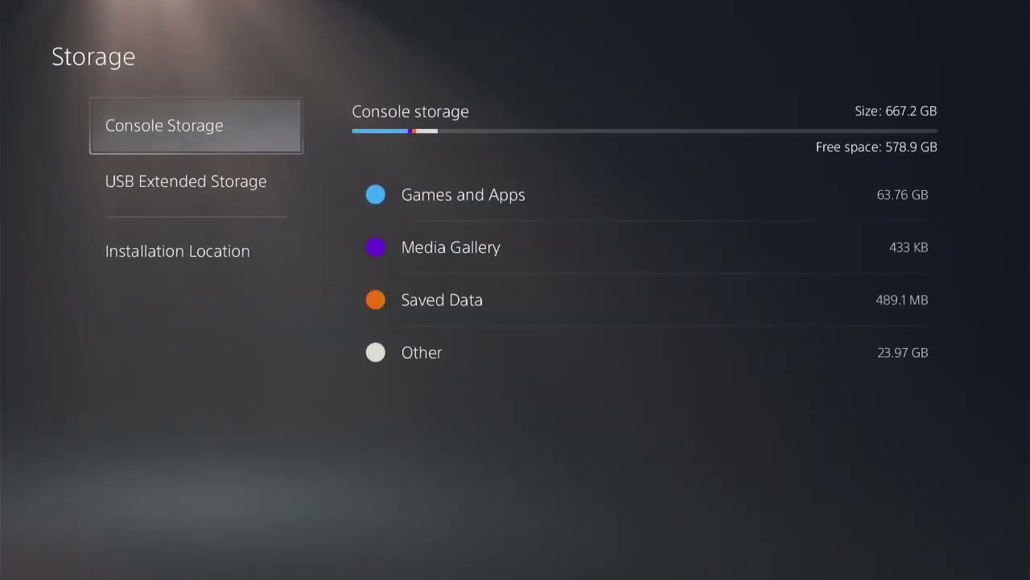
key(Right)
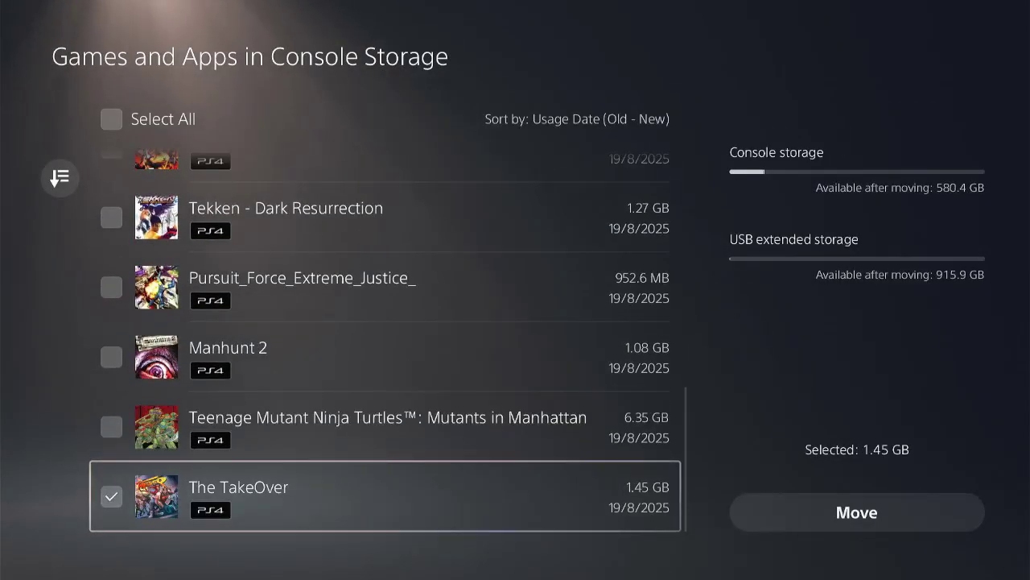
key(Right)
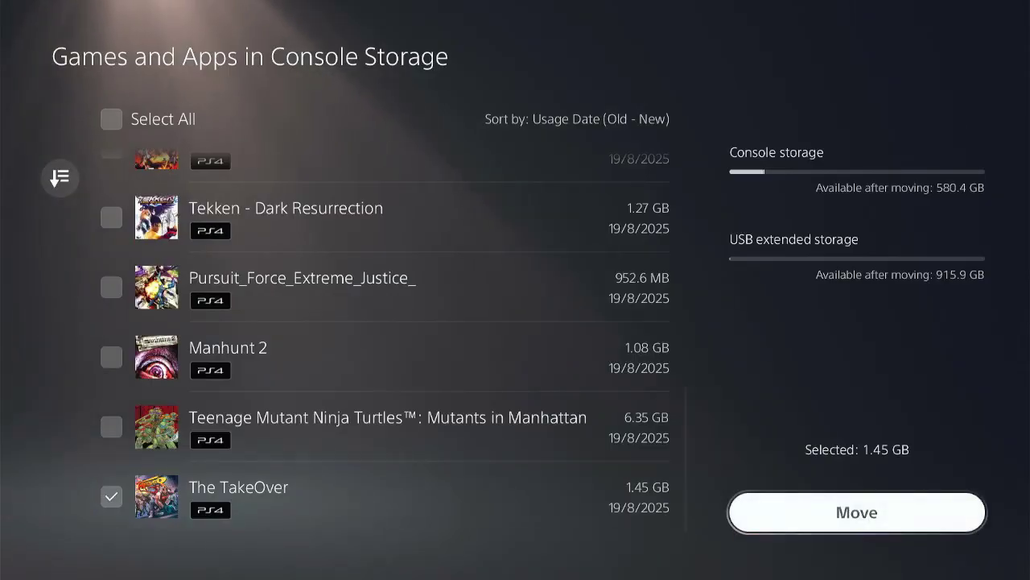
key(Return)
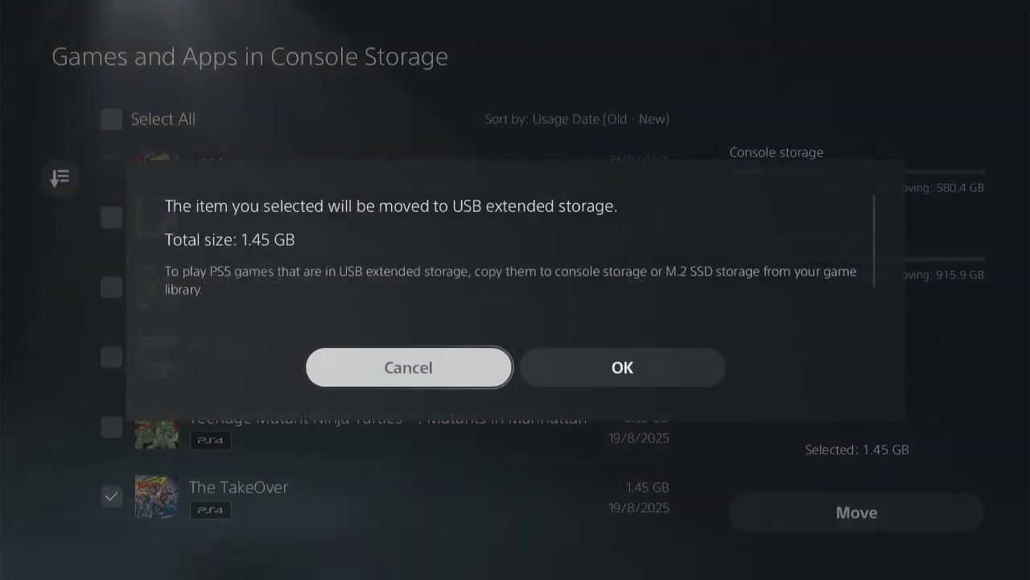
key(Right)
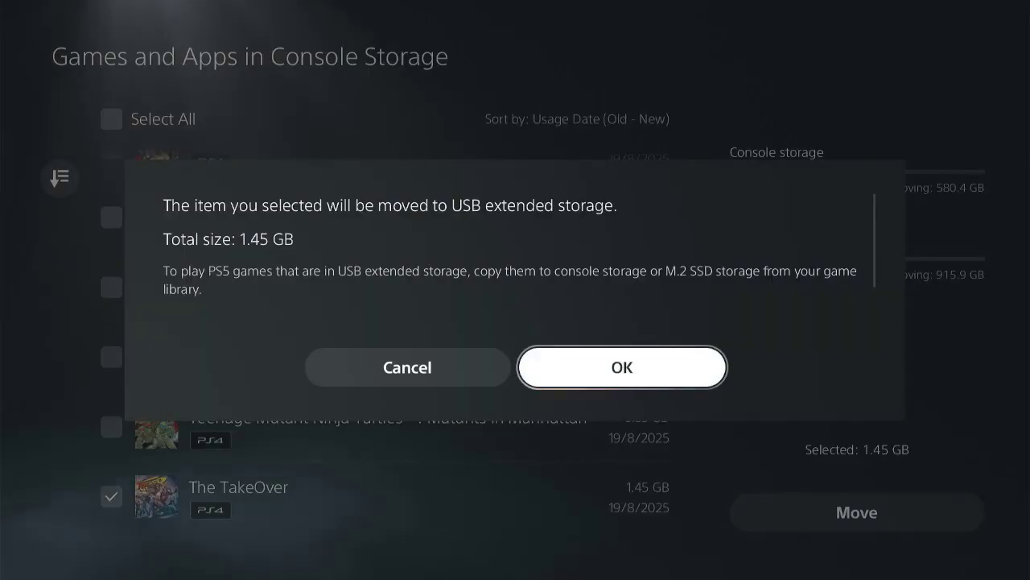
key(Return)
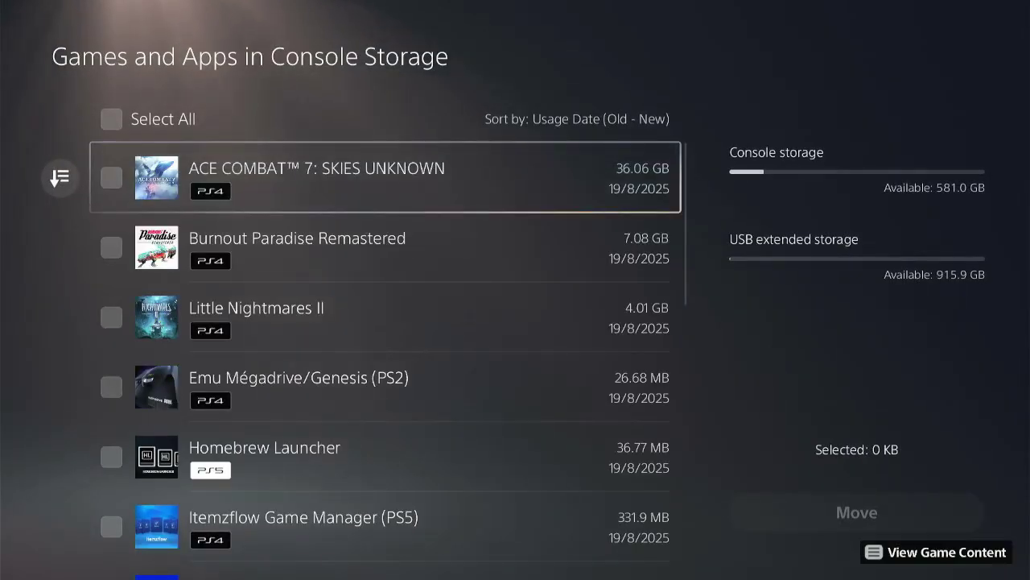
Step: Browse the console games list end to end, then back out to the storage overview
key(End)
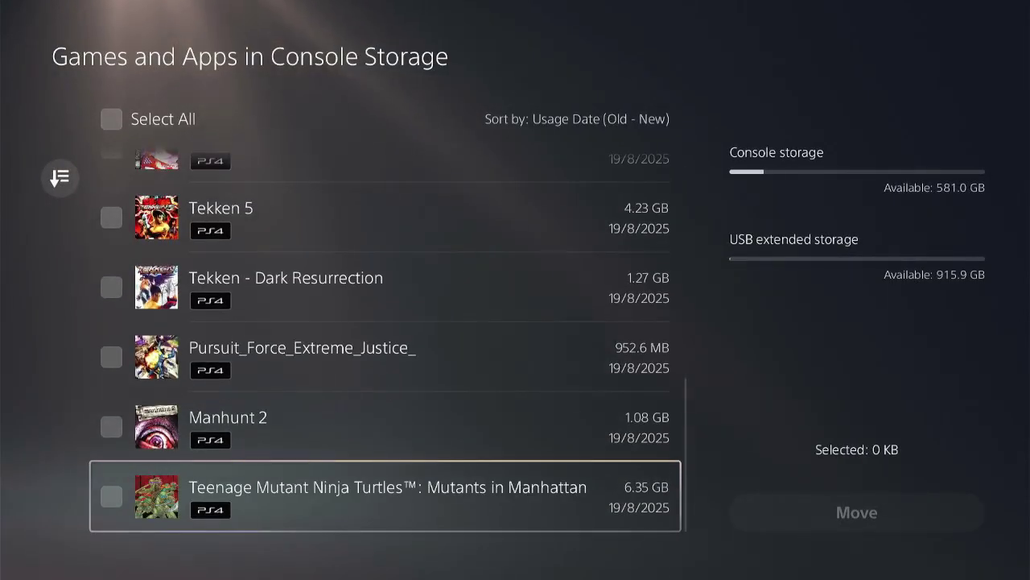
key(Up)
key(Up)
key(Up)
key(Up)
key(Up)
key(Up)
key(Up)
key(Up)
key(Up)
key(Up)
key(Up)
key(Up)
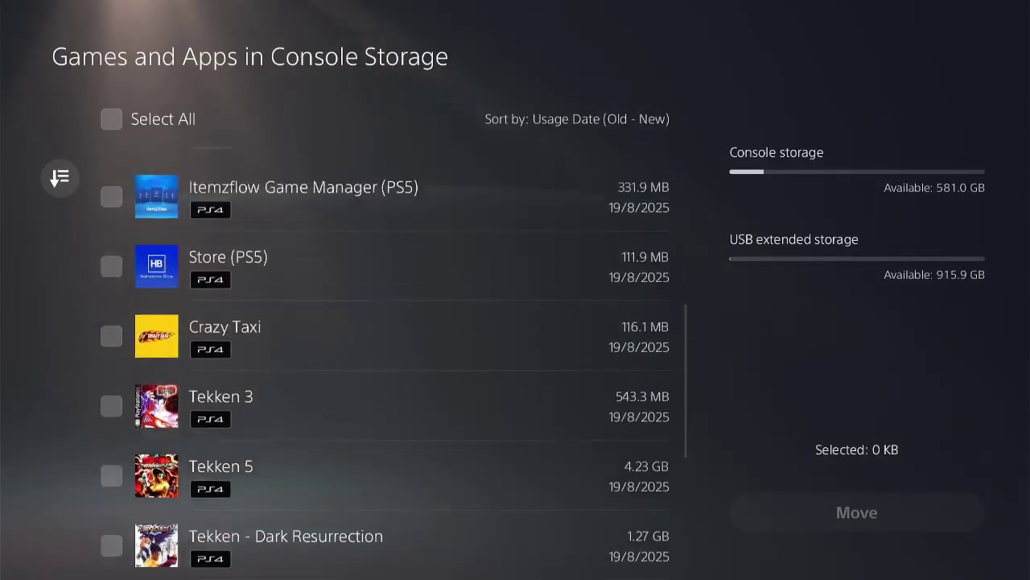
key(Up)
key(Up)
key(Escape)
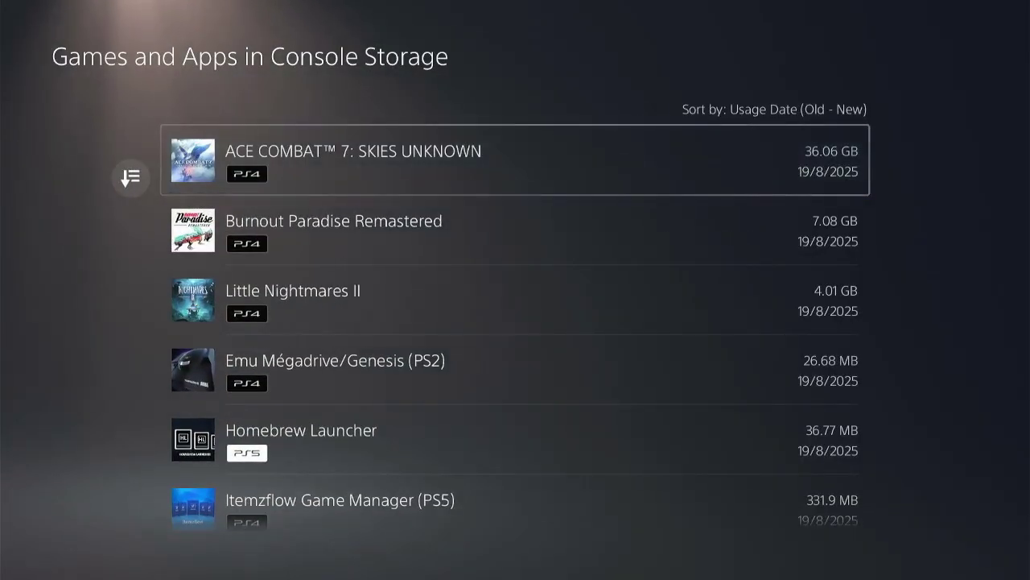
key(End)
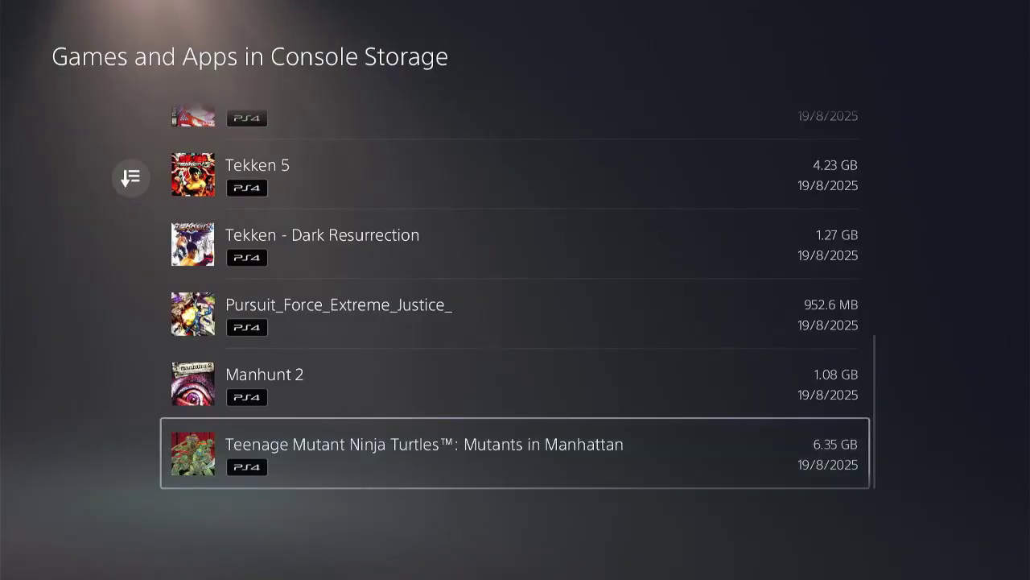
key(Home)
key(Escape)
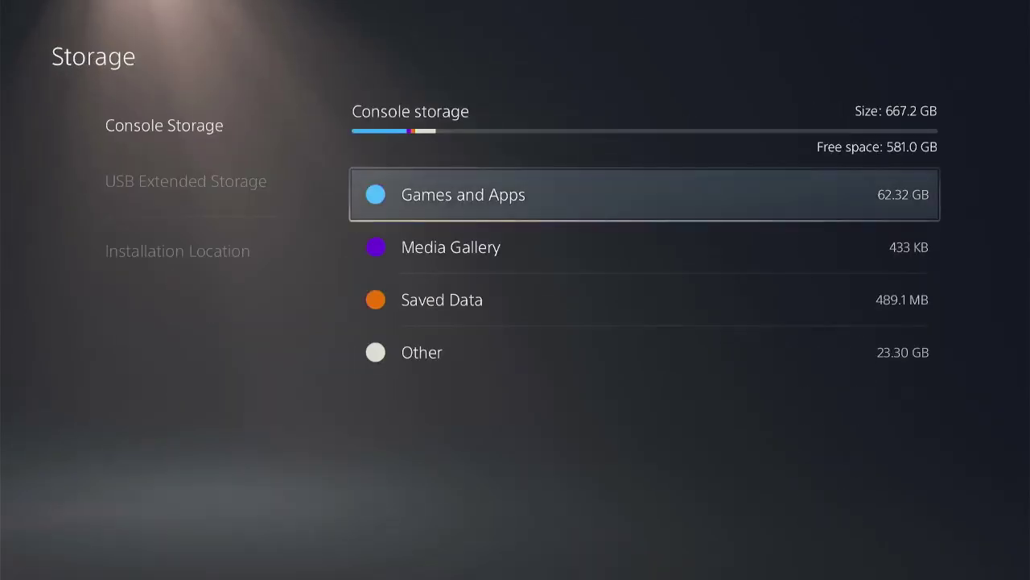
Step: Confirm The TakeOver appears under USB Extended Storage > Games and Apps, then go home
key(Left)
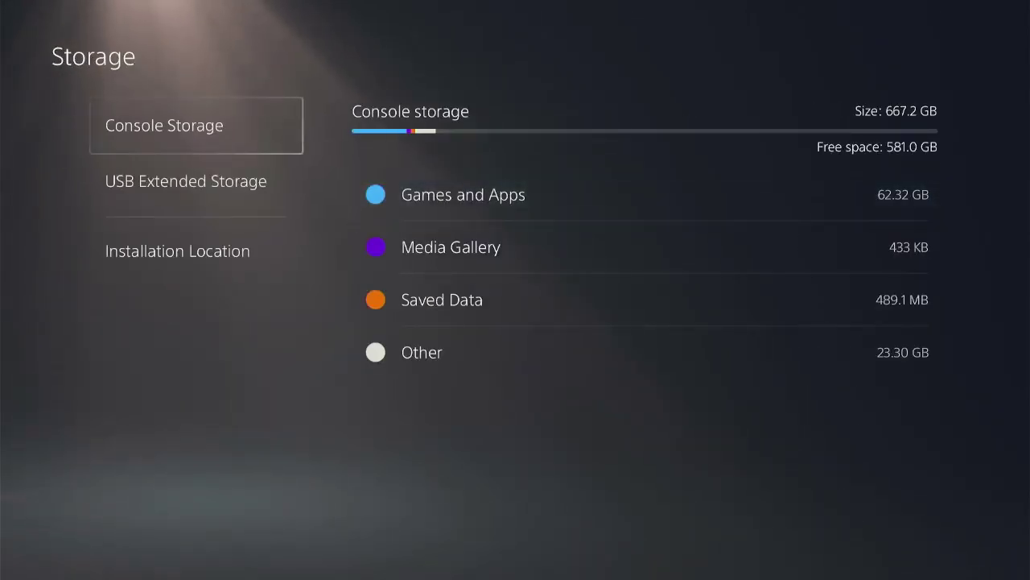
key(Down)
key(Right)
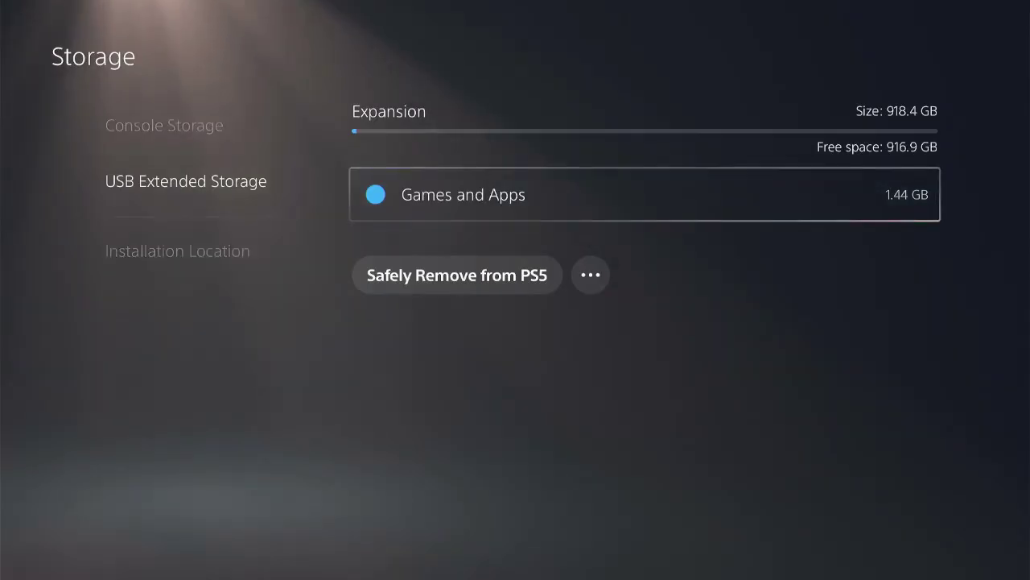
key(Return)
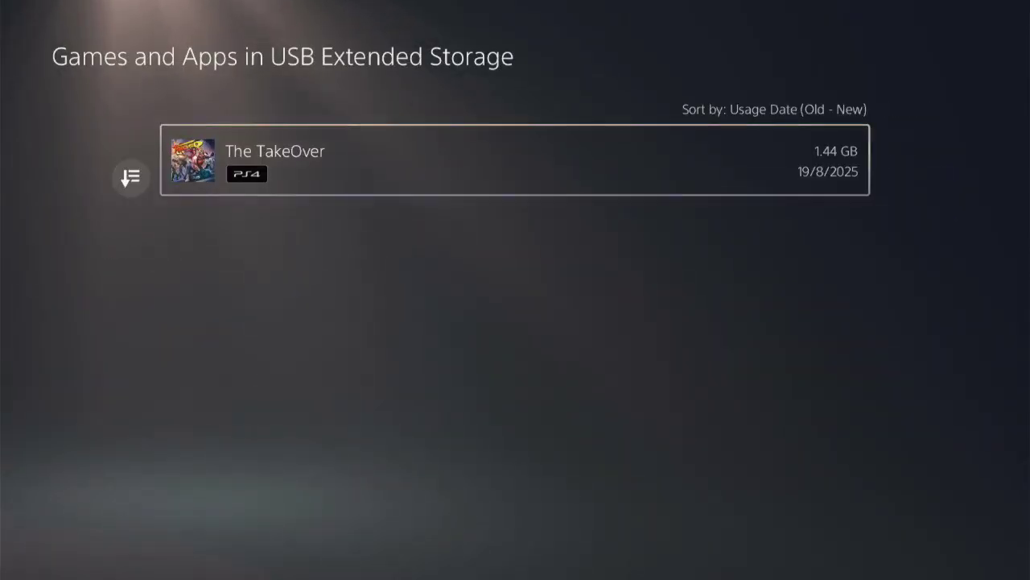
key(Escape)
key(Escape)
key(Escape)
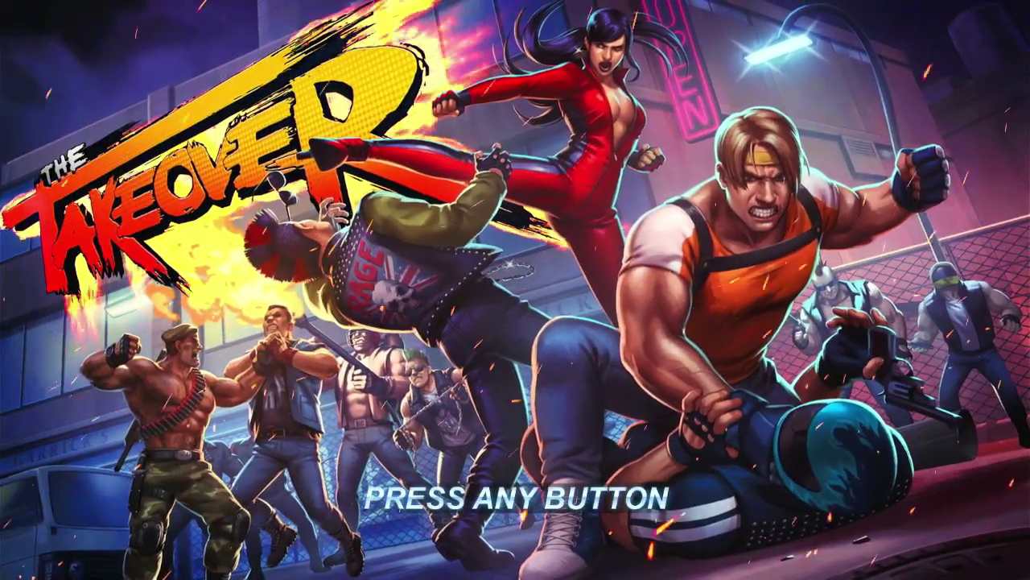
Step: Get from The TakeOver's title screen to character select, then reopen the console settings
key(Return)
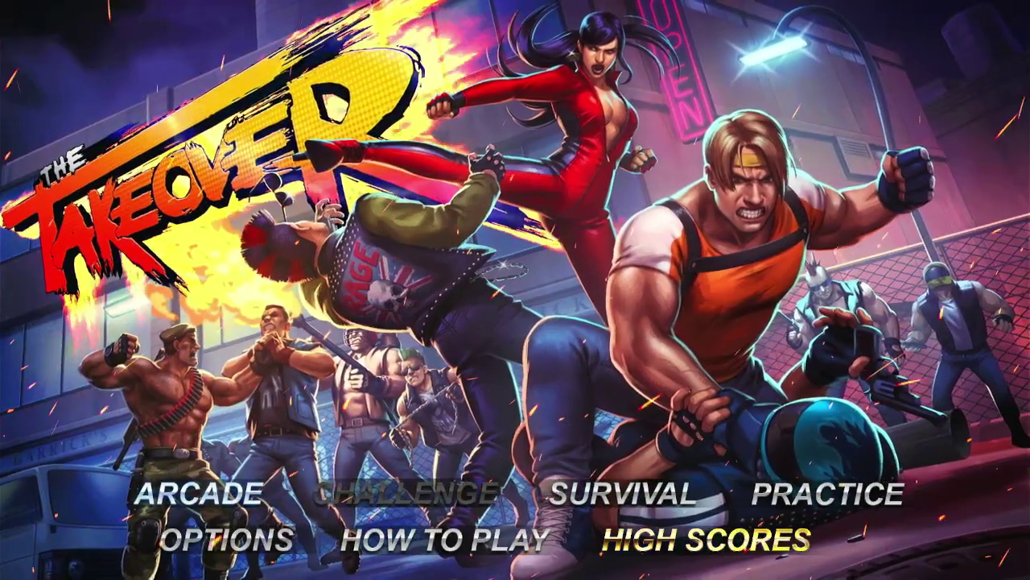
key(Return)
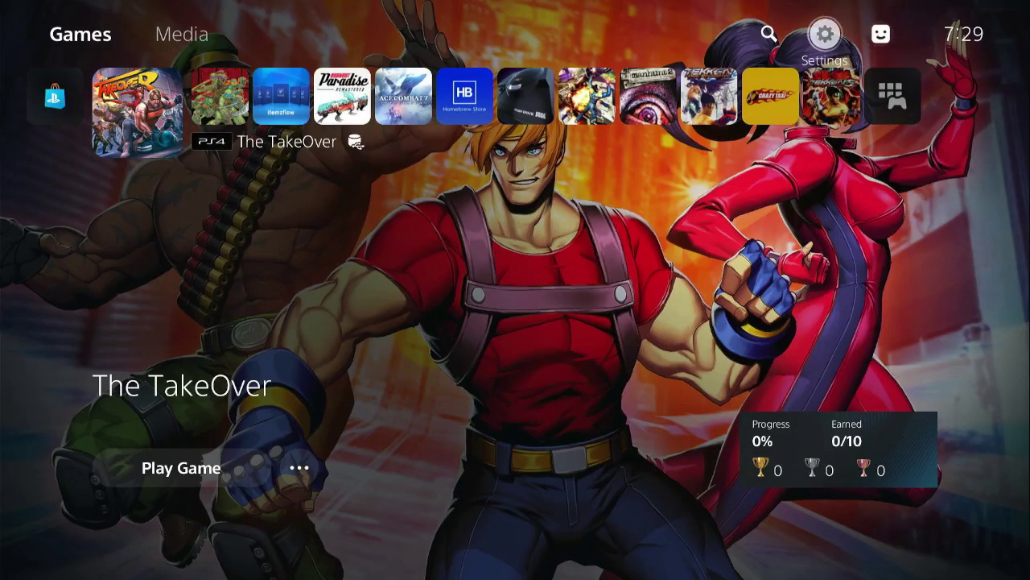
key(Return)
key(Return)
key(Return)
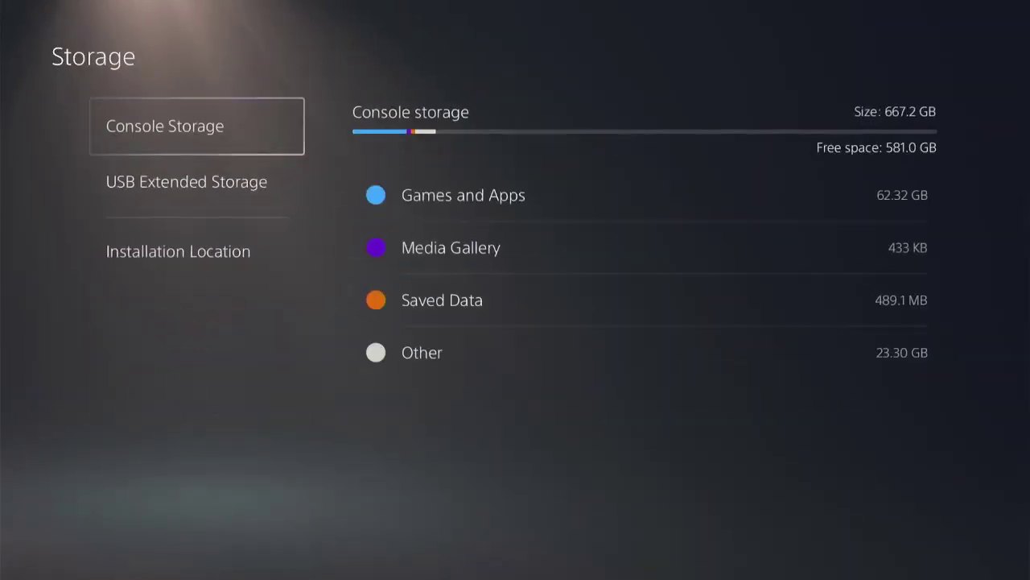
Step: In USB Extended Storage > Games and Apps, tick The TakeOver and move it to console storage
key(Down)
key(Right)
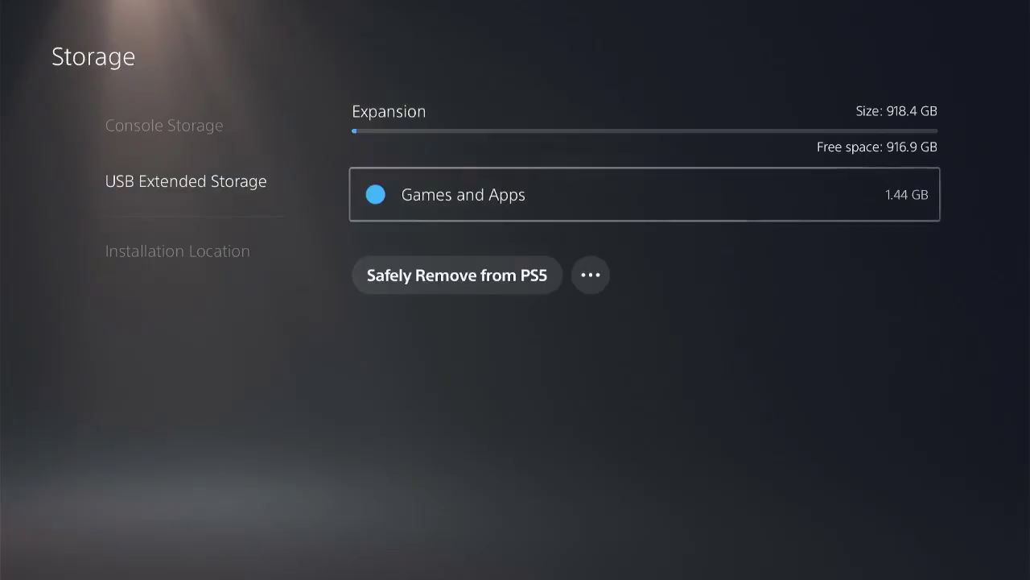
key(Return)
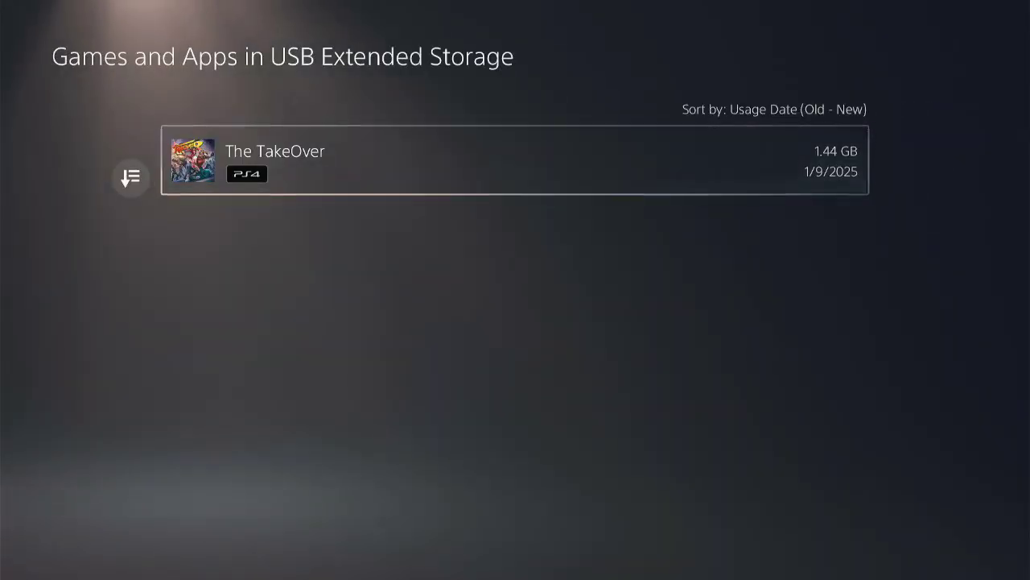
key(Menu)
key(Return)
key(Left)
key(Right)
key(Return)
key(Return)
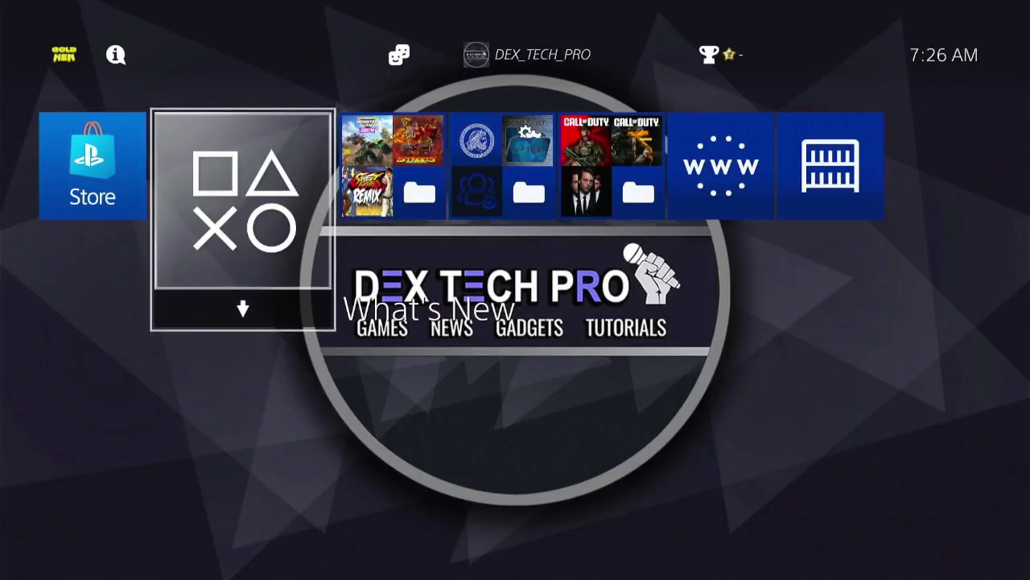
Step: Open the 1.01 TB ADATA drive under PS4 Settings > Devices > USB Storage Devices
key(Up)
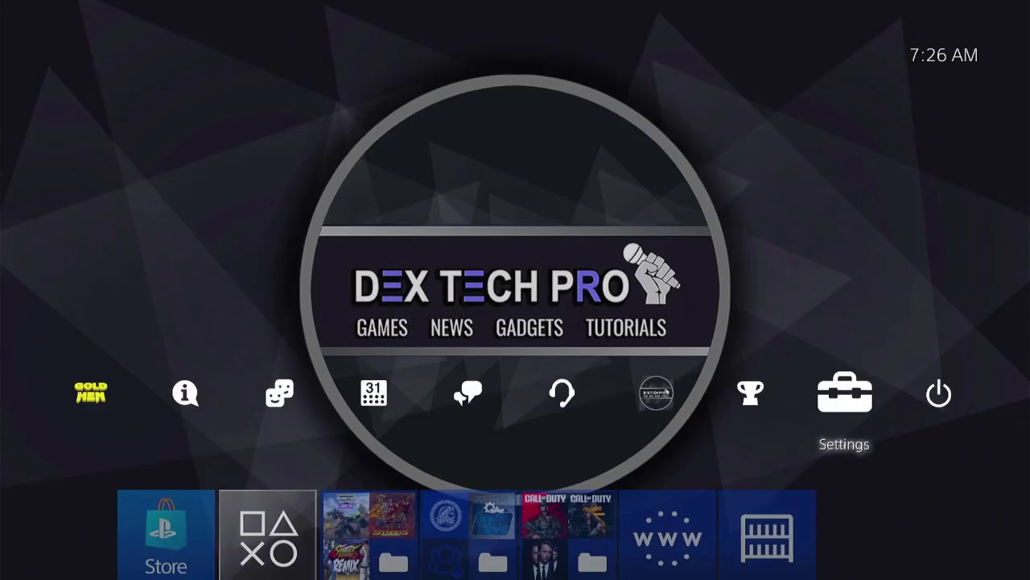
key(Return)
key(Down)
key(Down)
key(Down)
key(Down)
key(Down)
key(Return)
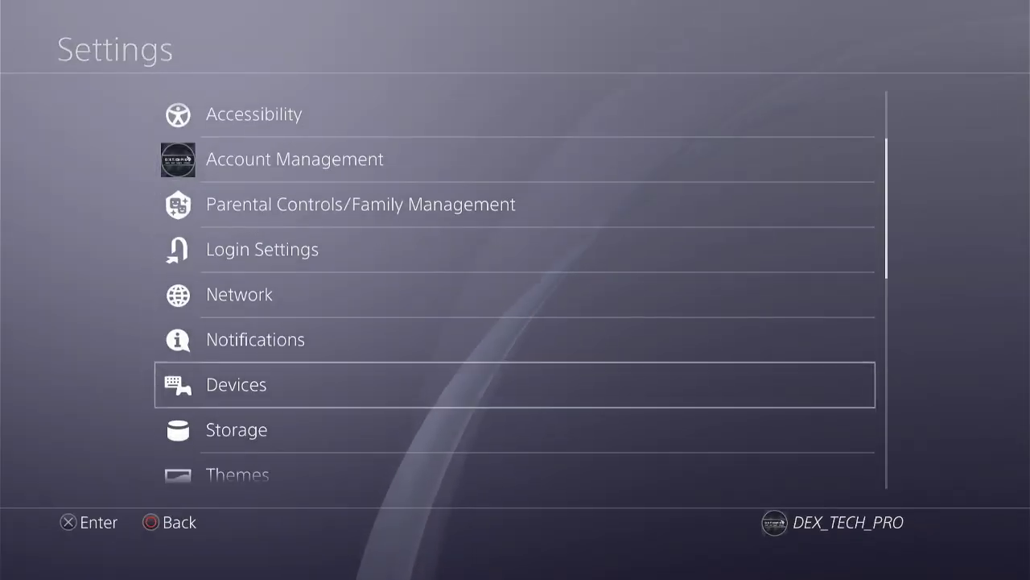
key(Down)
key(Down)
key(Down)
key(Down)
key(Down)
key(Down)
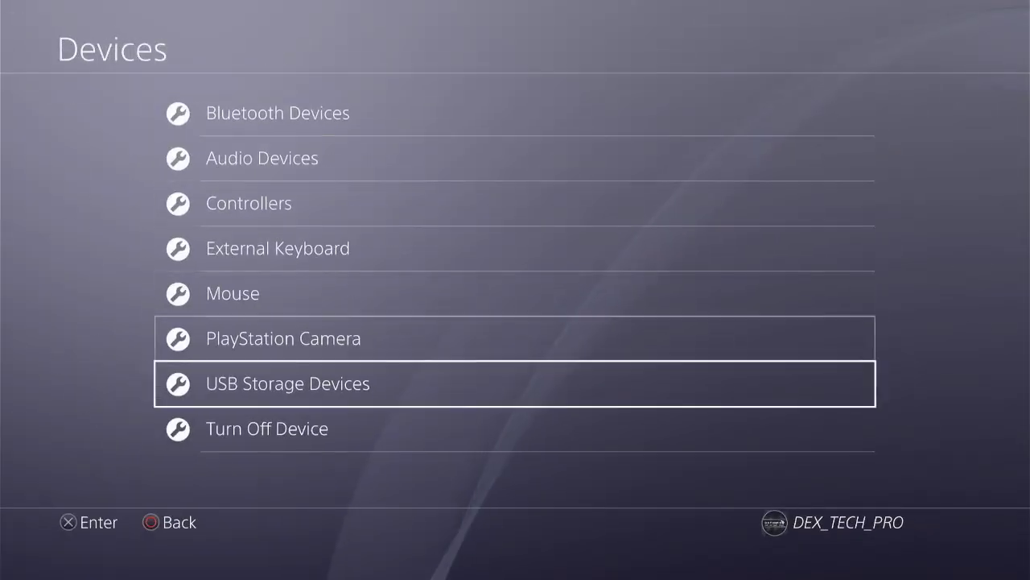
key(Return)
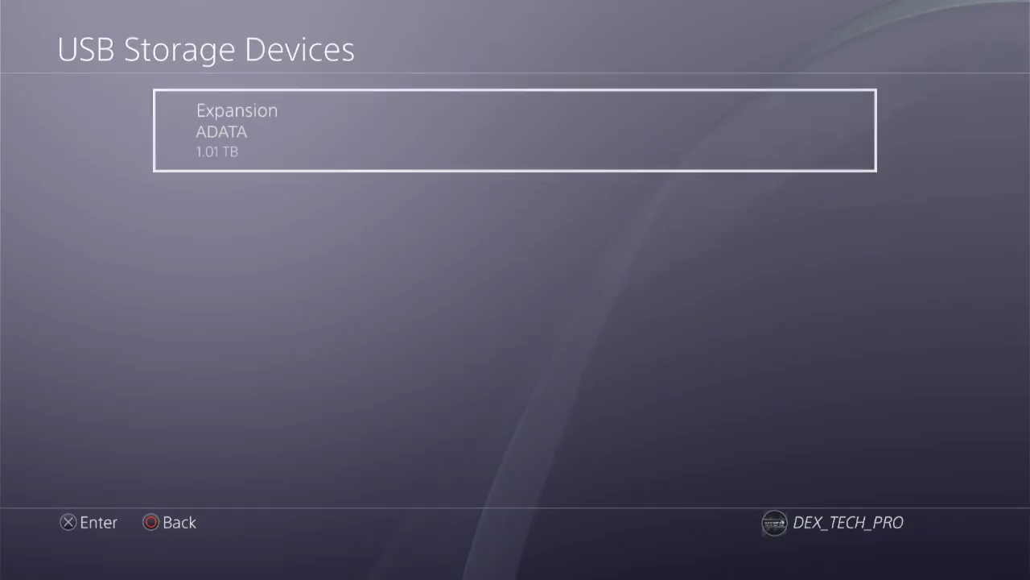
key(Return)
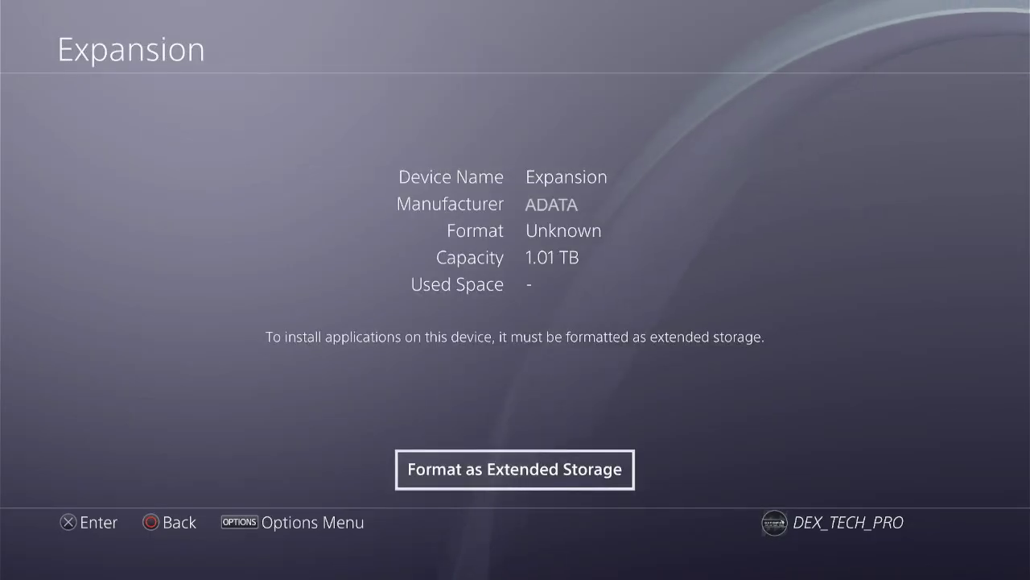
Step: Format the ADATA drive as extended storage so Storage shows 50 KB/918.4 GB used
key(Return)
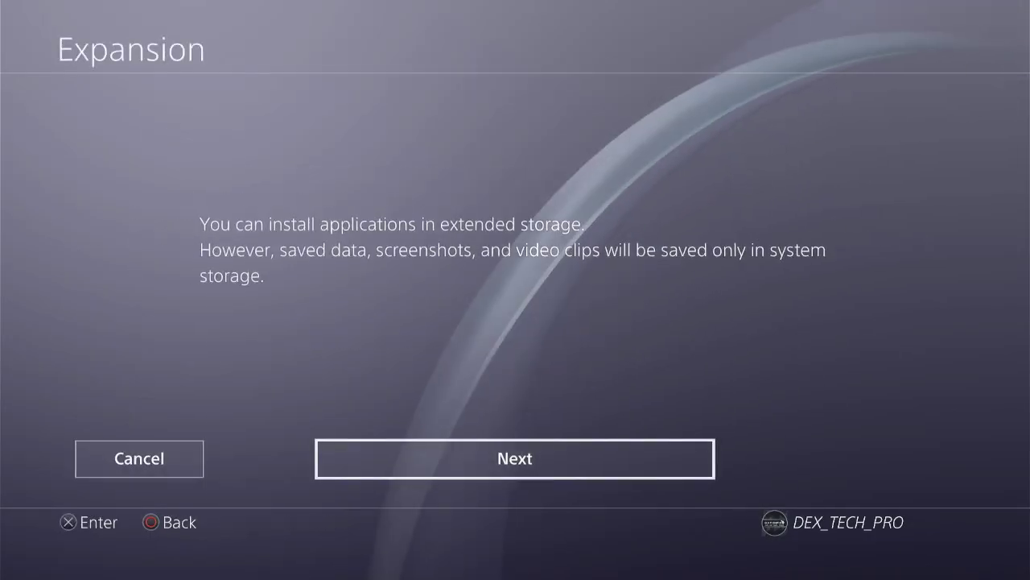
key(Return)
key(Return)
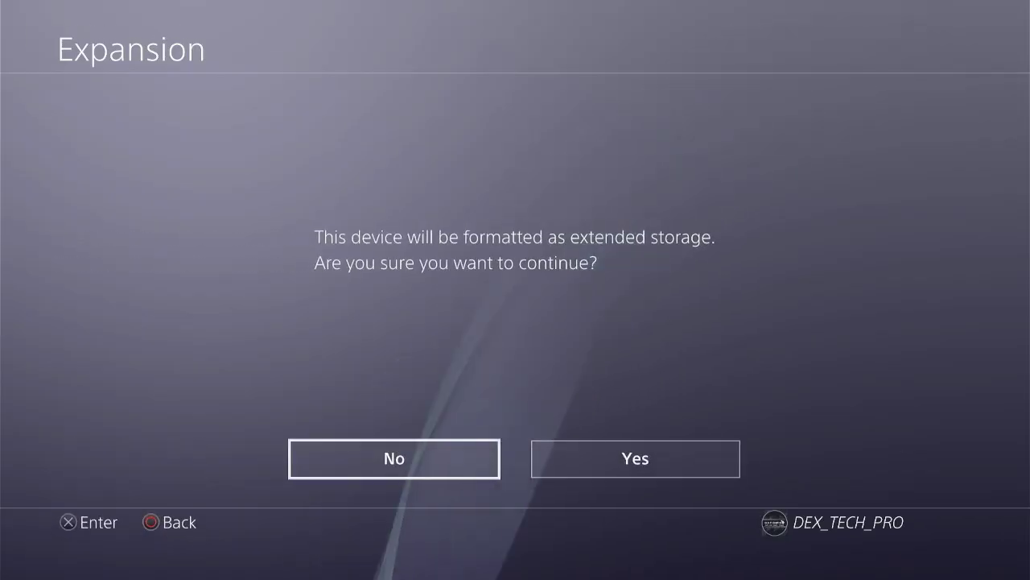
key(Right)
key(Return)
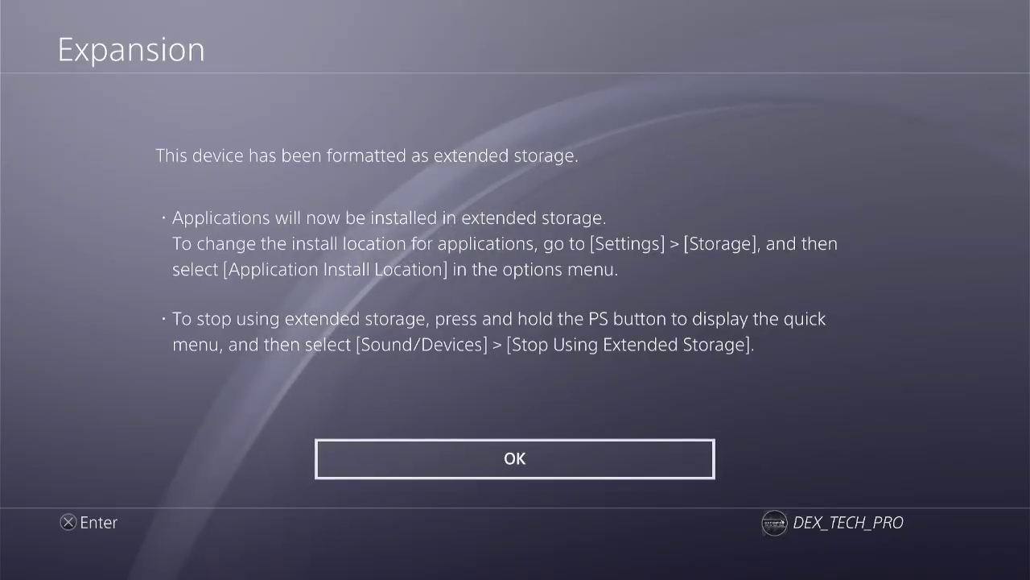
key(Return)
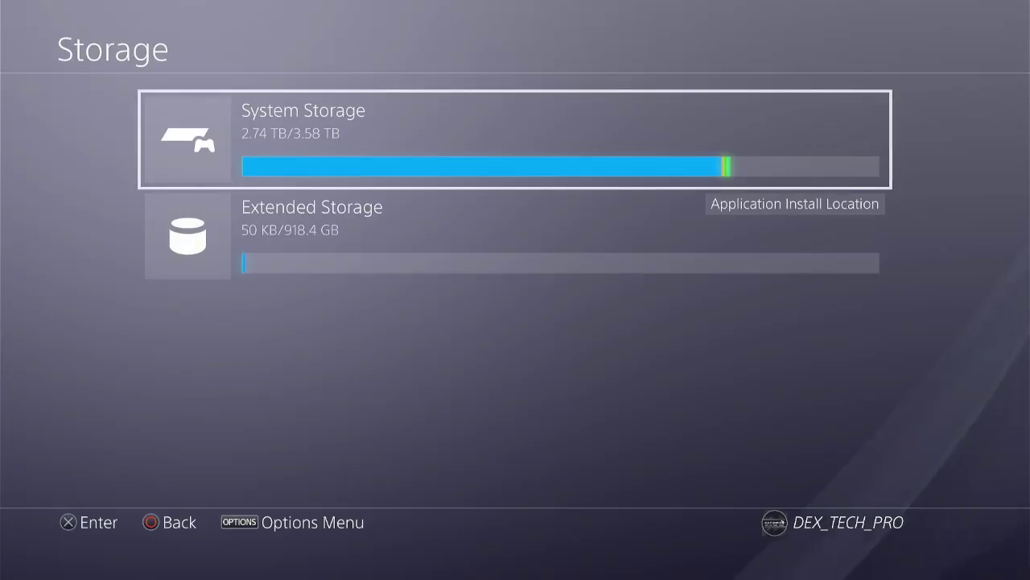
Step: Verify Extended Storage remains the application install location, leaving the setting unchanged
key(Down)
key(Menu)
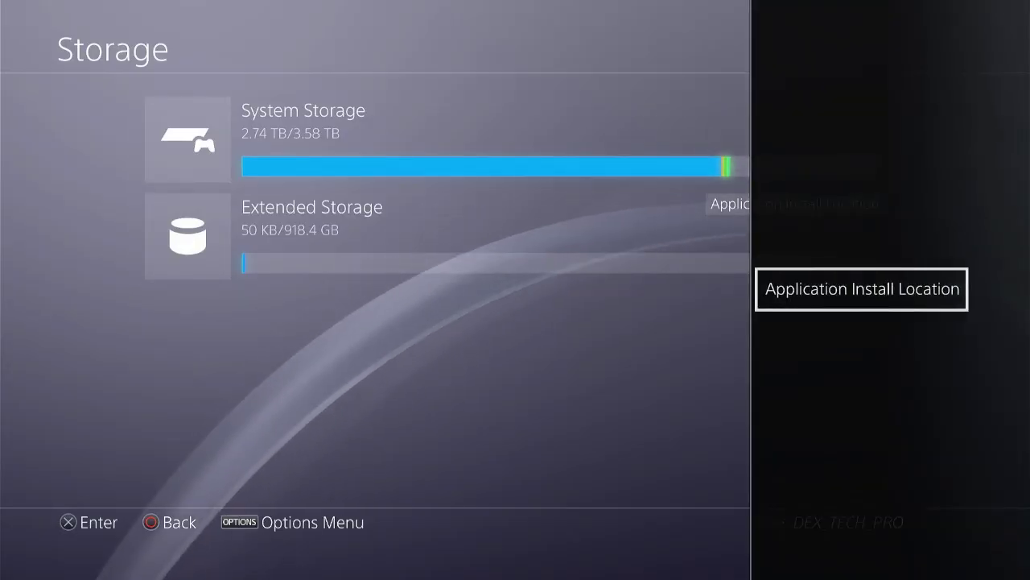
key(Return)
key(Up)
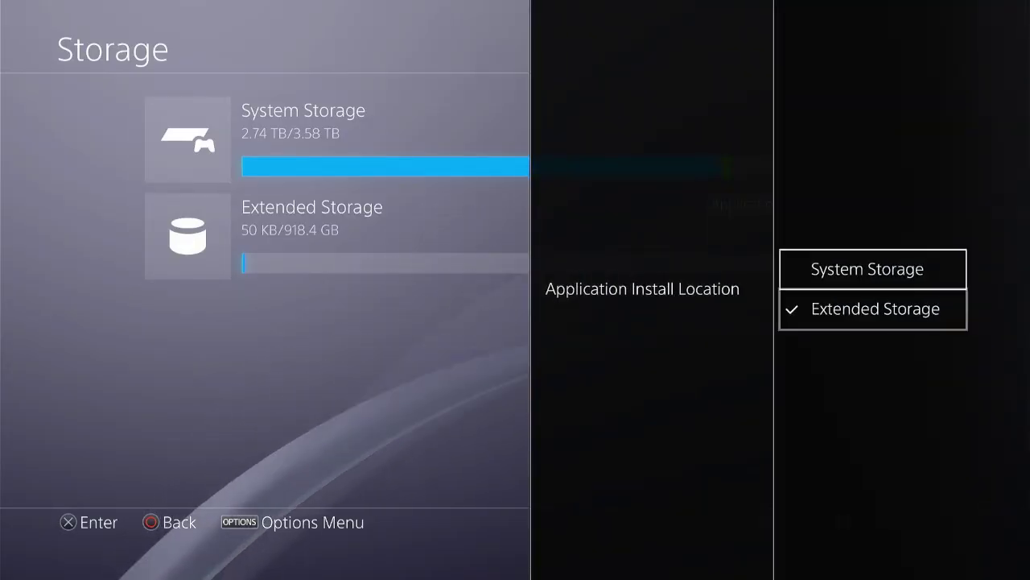
key(Down)
key(Up)
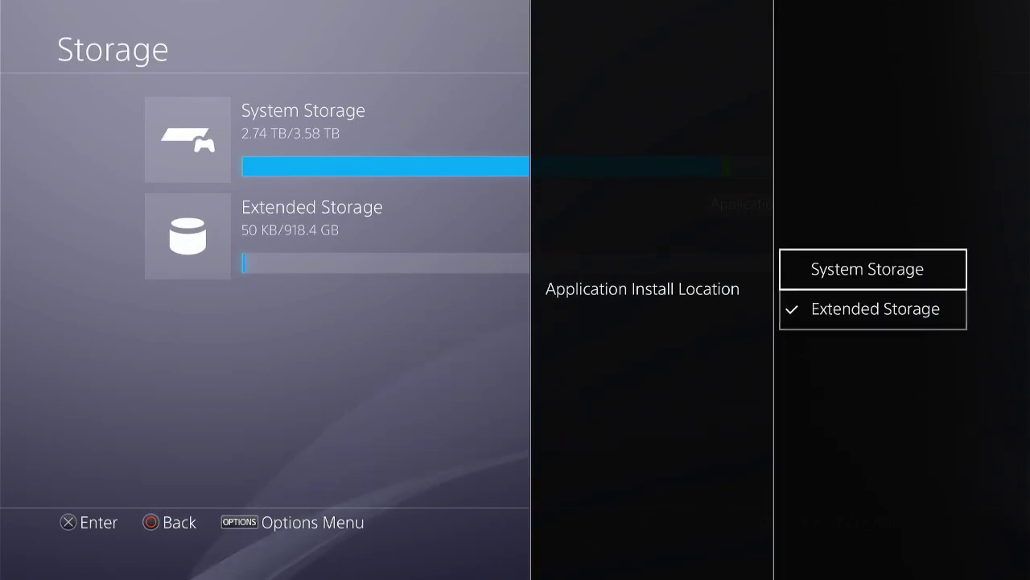
key(Escape)
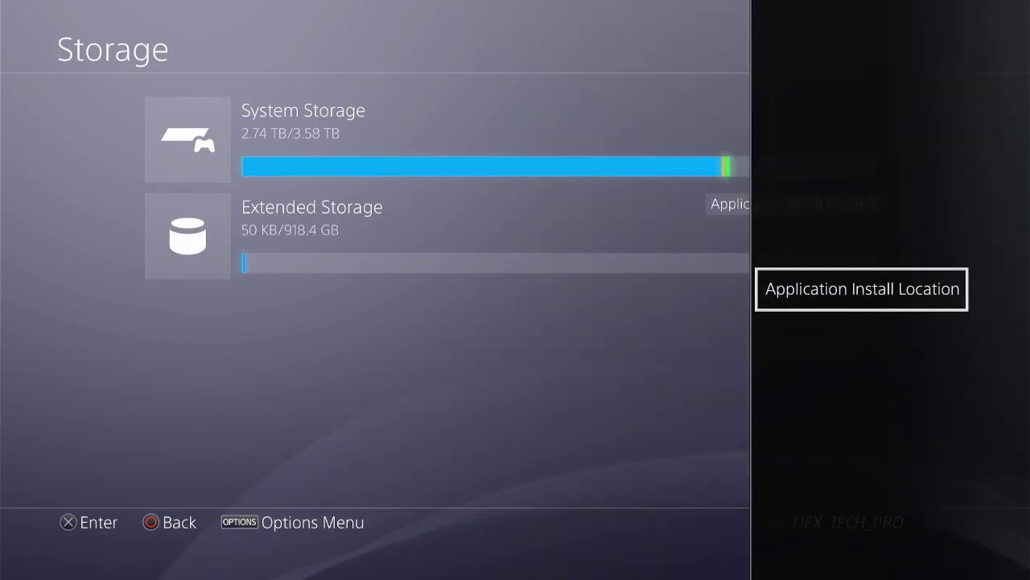
key(Escape)
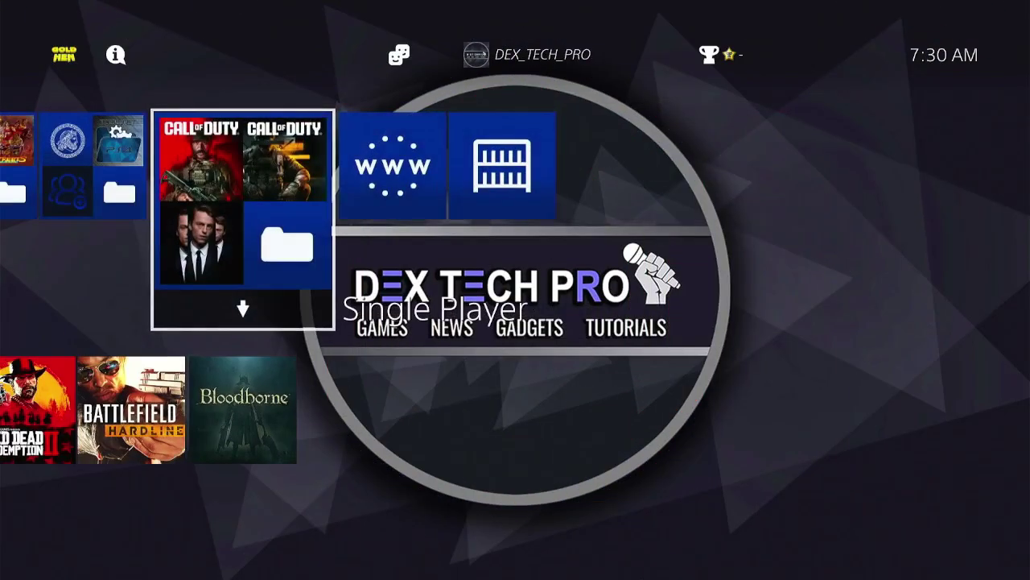
Step: Open the System Storage applications list in PS4 Storage settings
key(Up)
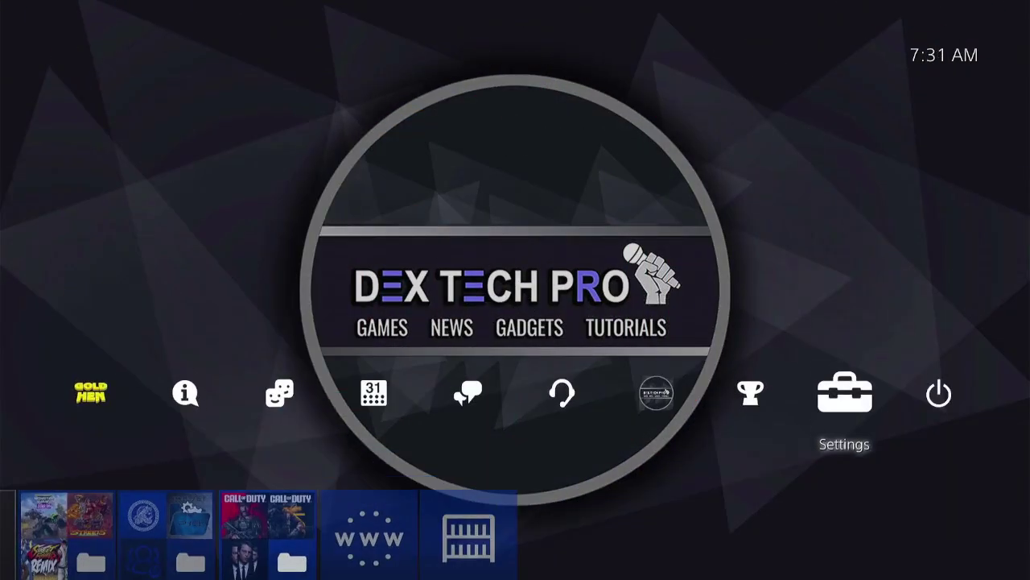
key(Return)
key(Down)
key(Down)
key(Down)
key(Down)
key(Down)
key(Down)
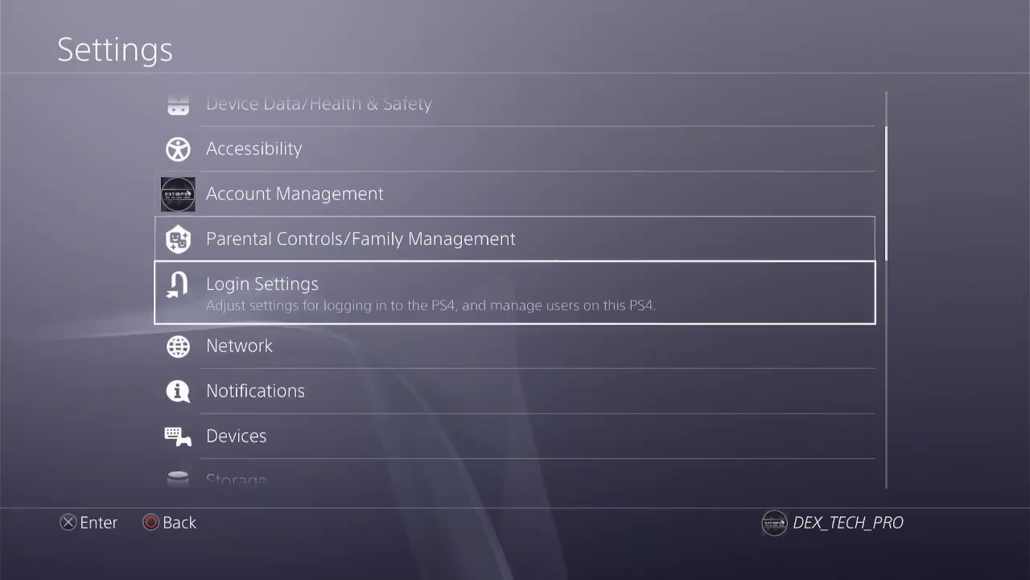
key(Return)
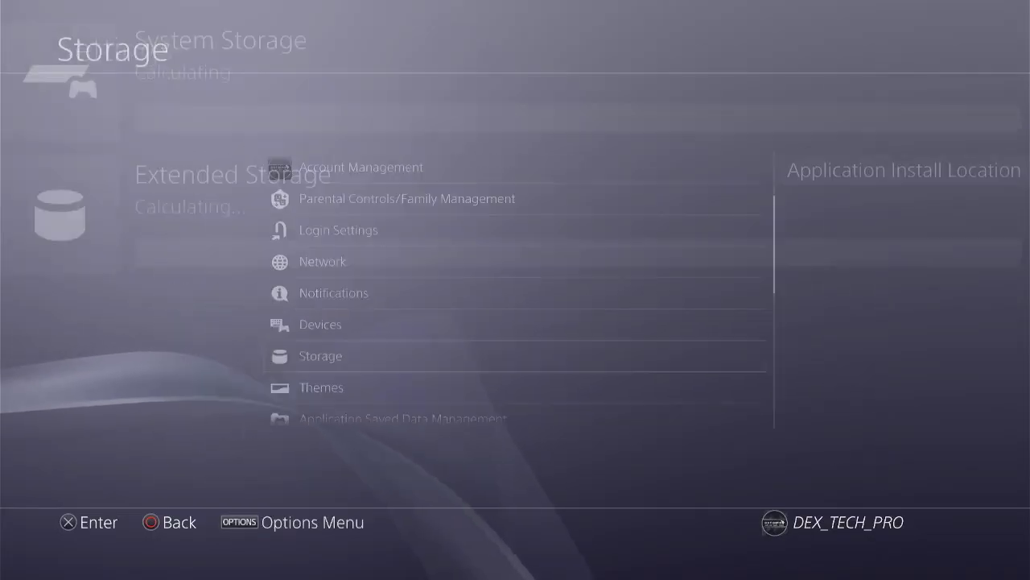
key(Return)
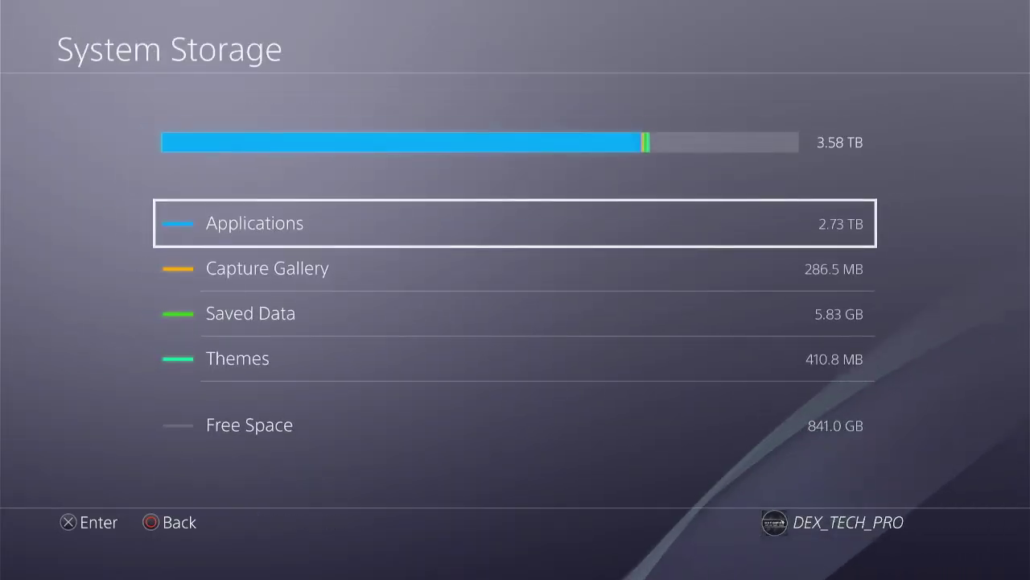
key(Return)
Step: Move Streets of Rage 4 (6.54 GB) to extended storage
key(Down)
key(Down)
key(Down)
key(Down)
key(Menu)
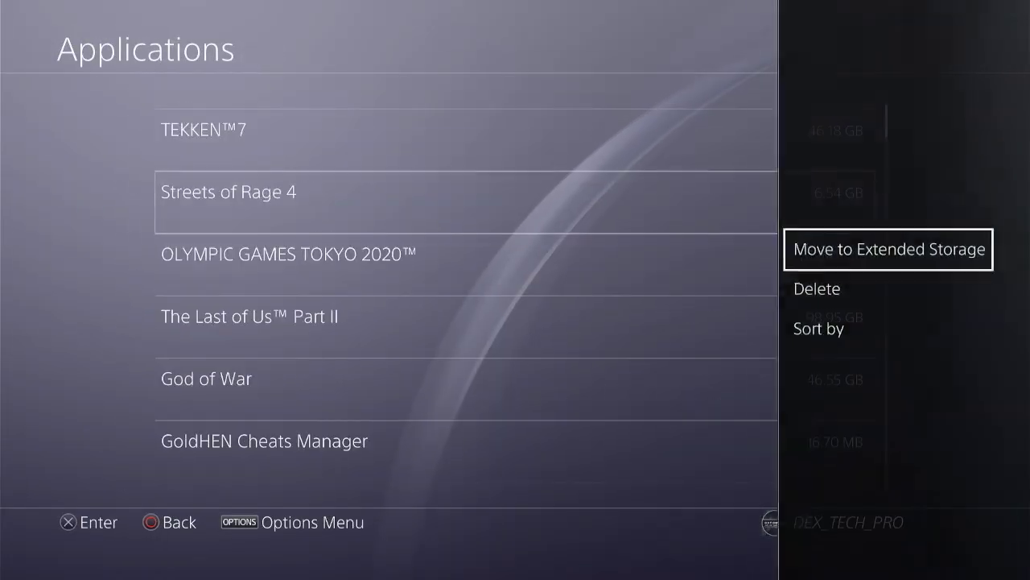
key(Return)
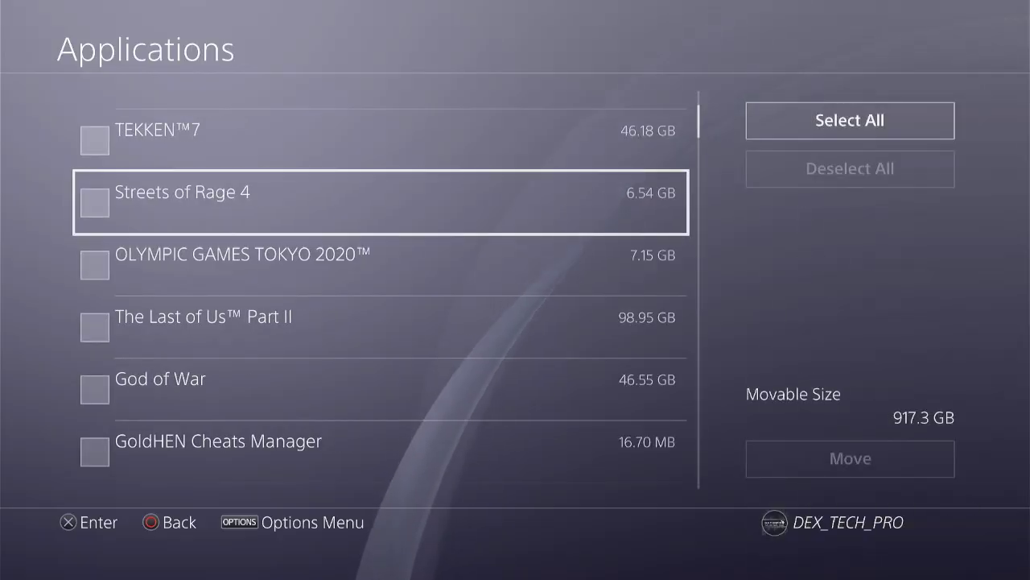
key(Return)
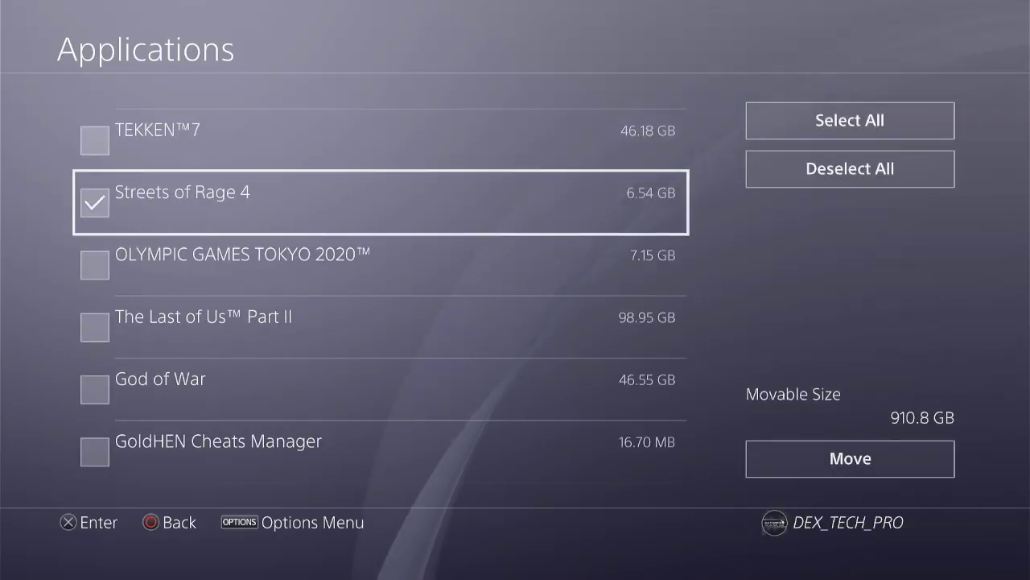
key(Right)
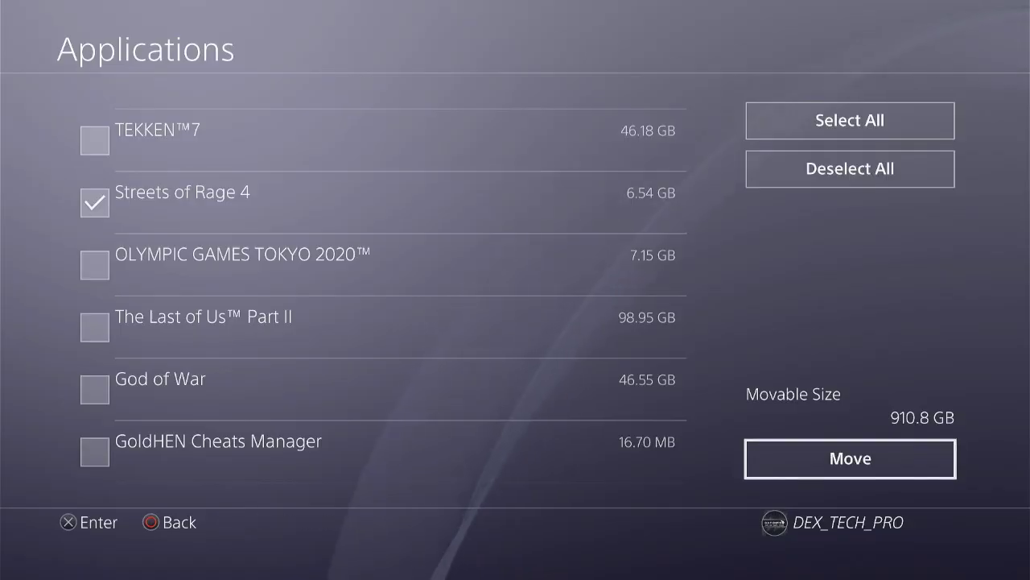
key(Return)
key(Return)
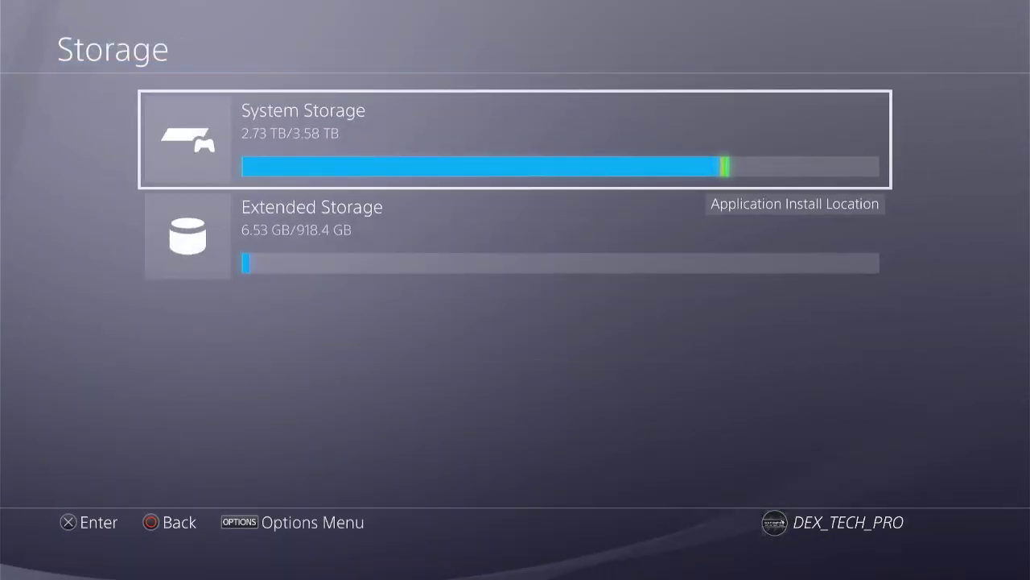
Step: Check that Extended Storage applications now list Streets of Rage 4 at 6.53 GB
key(Down)
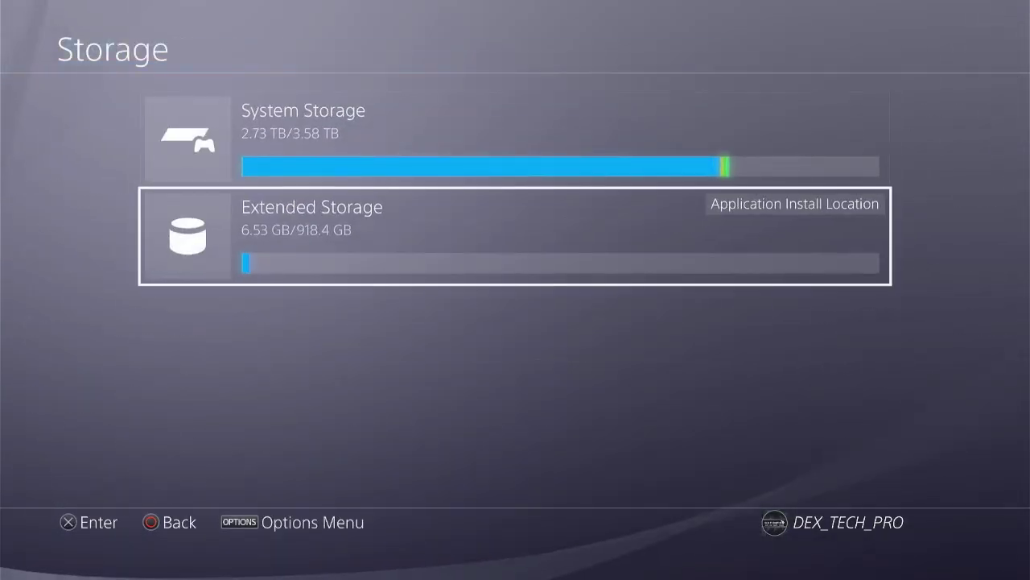
key(Return)
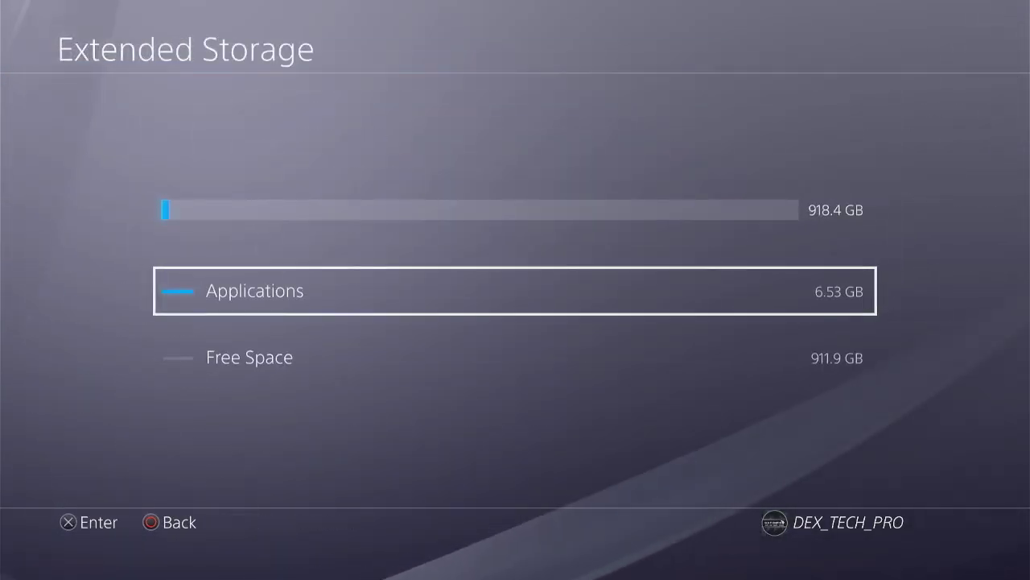
key(Return)
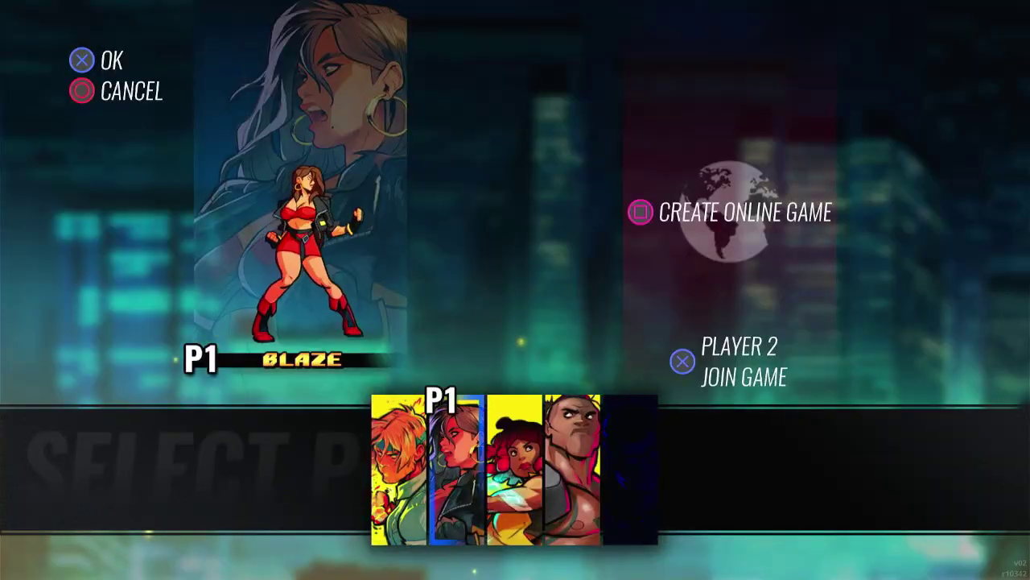
key(Right)
key(Right)
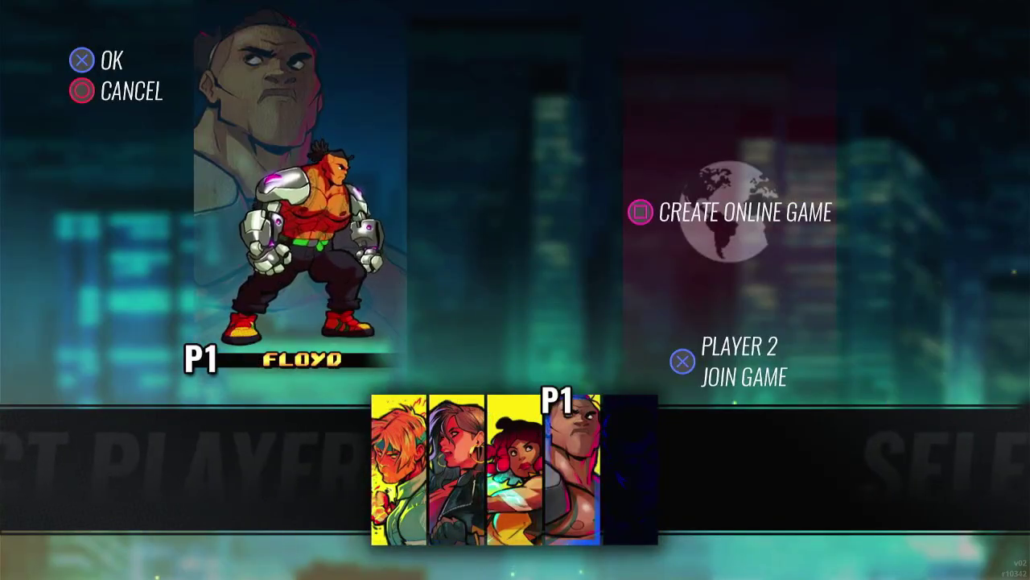
Step: Pick Floyd on the Streets of Rage 4 character select screen
key(Return)
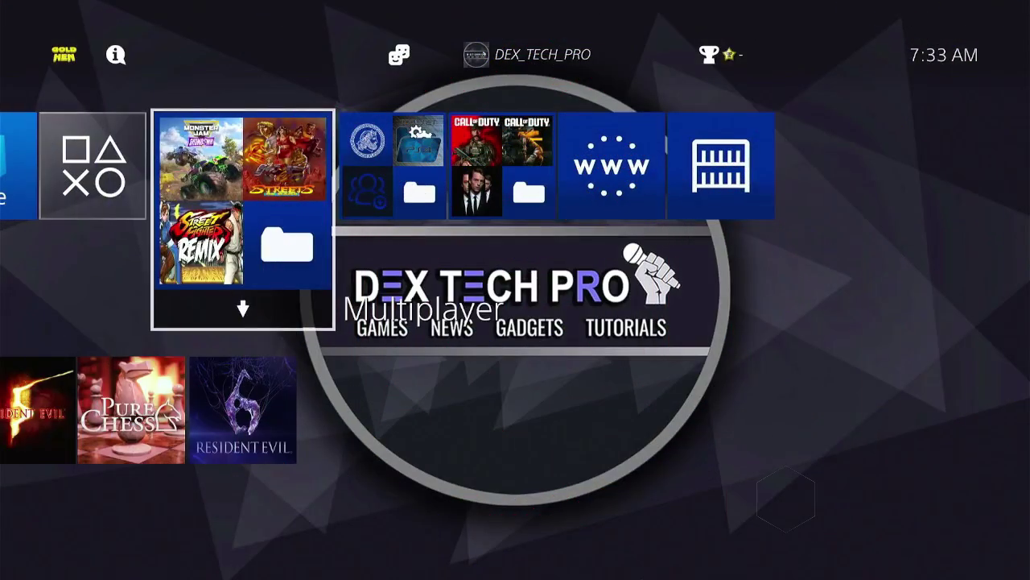
Step: Open the Multiplayer folder and browse across its games to FIFA 20
key(Left)
key(Left)
key(Left)
key(Left)
key(Left)
key(Left)
key(Left)
key(Left)
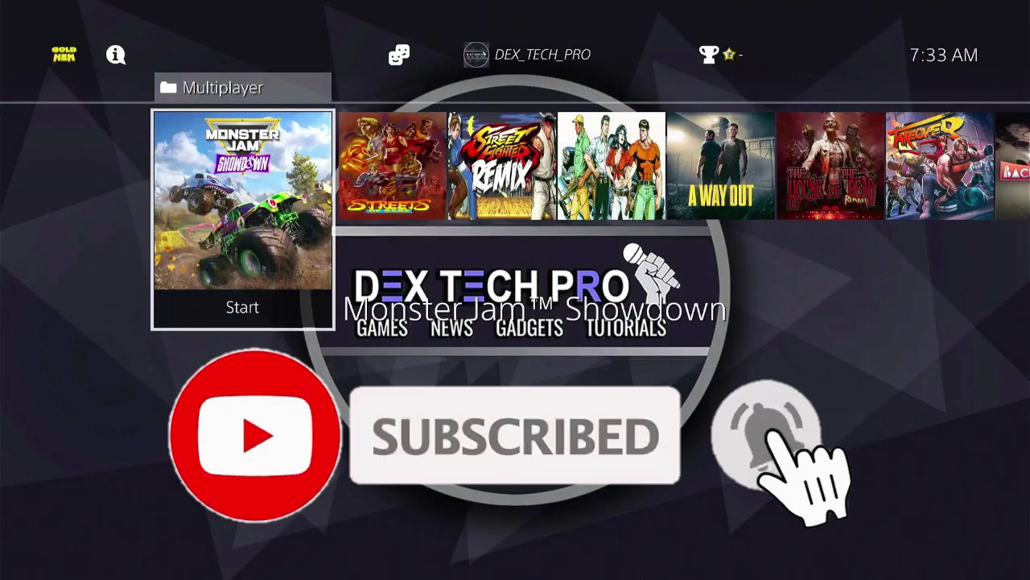
key(Right)
key(Right)
key(Right)
key(Right)
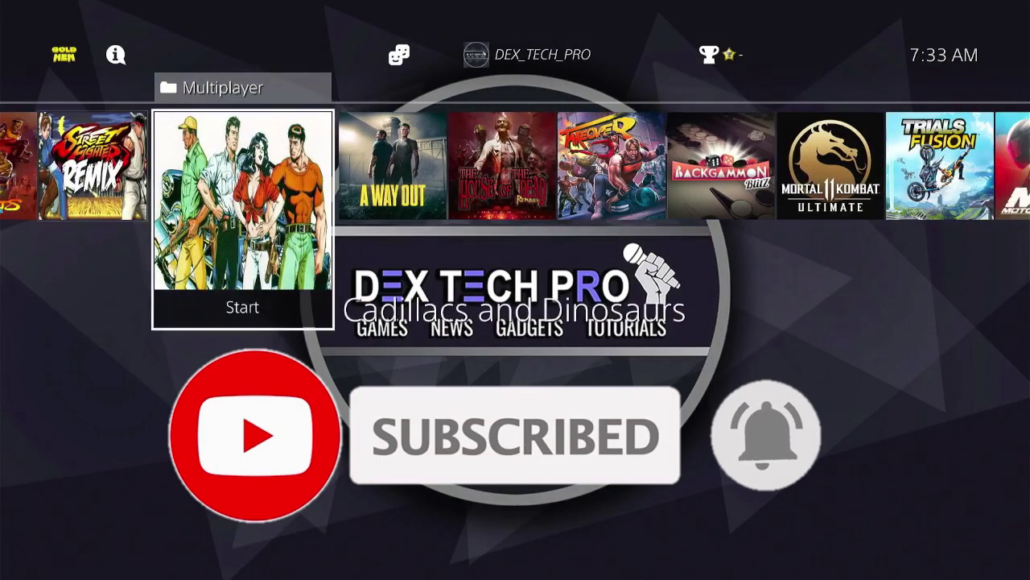
key(Right)
key(Right)
key(Right)
key(Right)
key(Right)
key(Right)
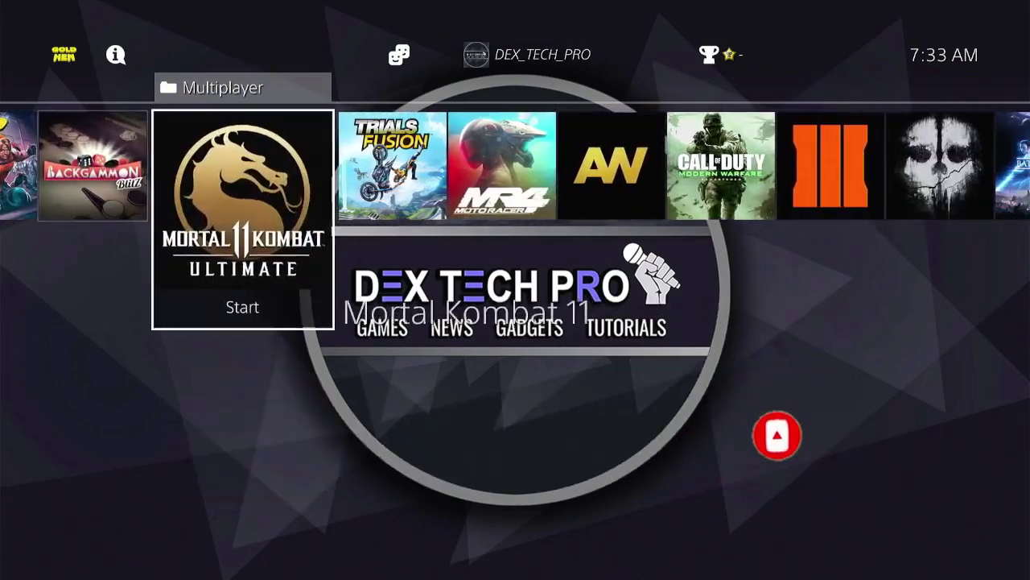
key(Right)
key(Right)
key(Right)
key(Right)
key(Right)
key(Right)
key(Right)
key(Right)
key(Right)
key(Right)
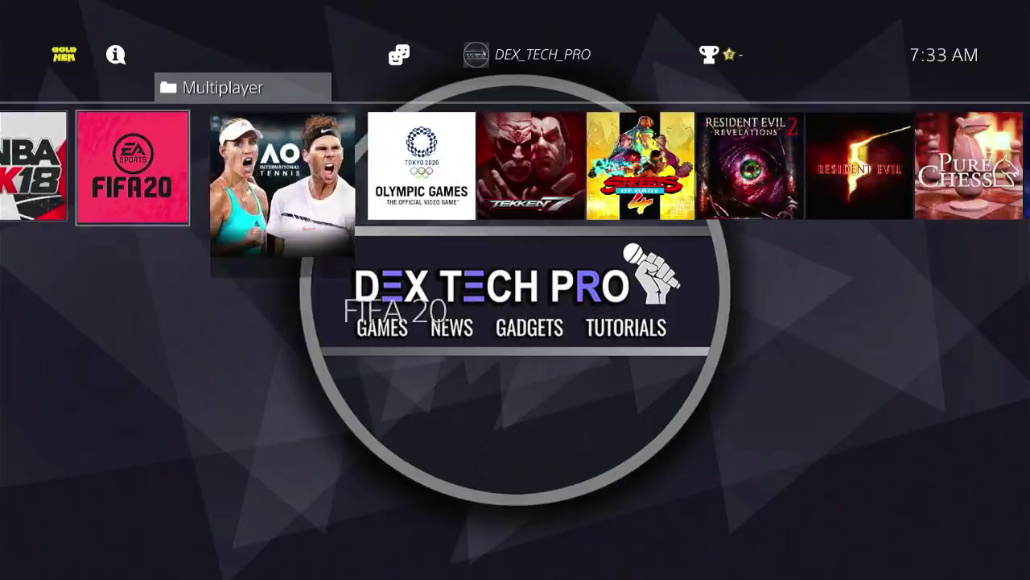